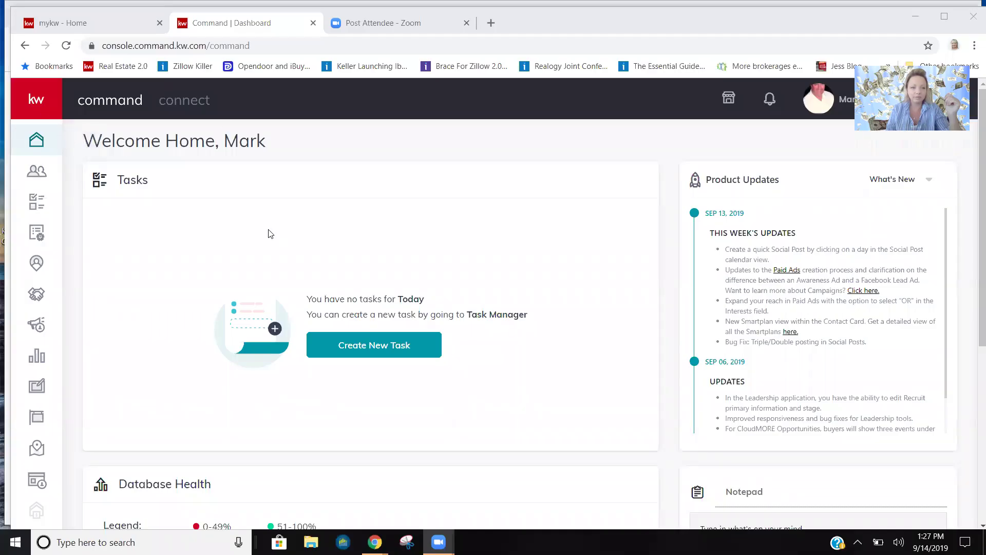
- Open Paid Campaigns, showing the active Waterfront Estate campaign with 57 impressions
left_click(37, 326)
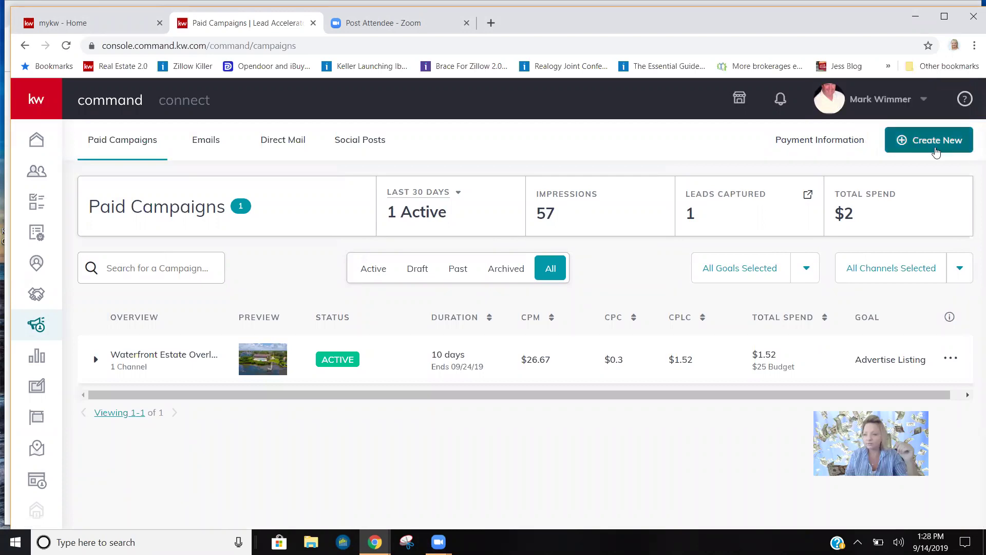
- Start a paid social ad campaign named 'Waterfront Mansion' with the Advertise Listing goal on Facebook
left_click(930, 140)
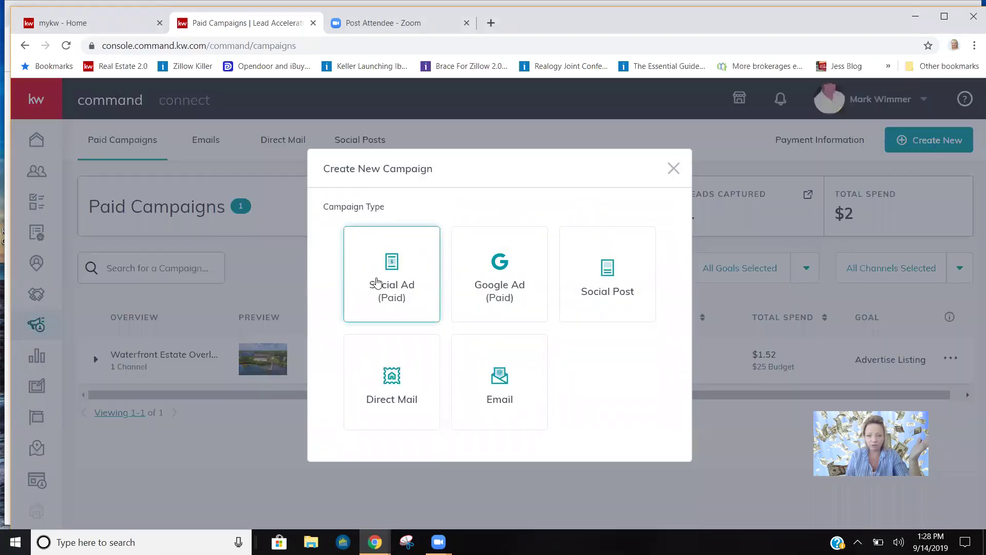
left_click(378, 283)
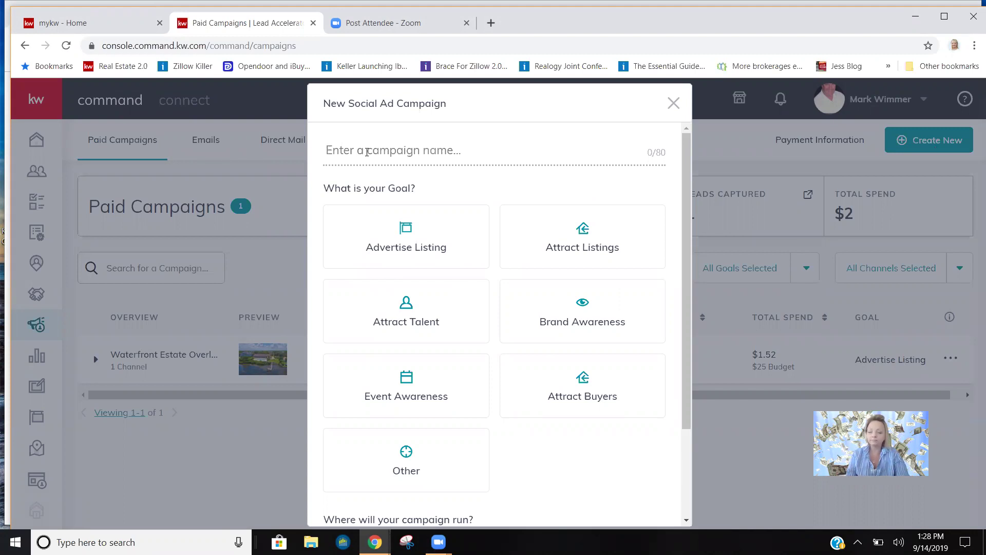
type("W")
key("BackSpace")
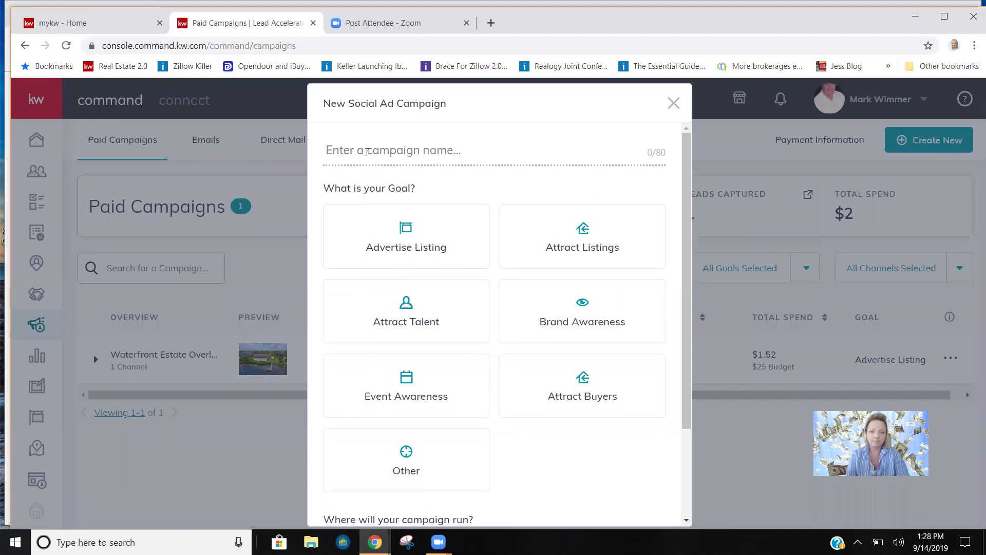
type("Waterfront Mansion")
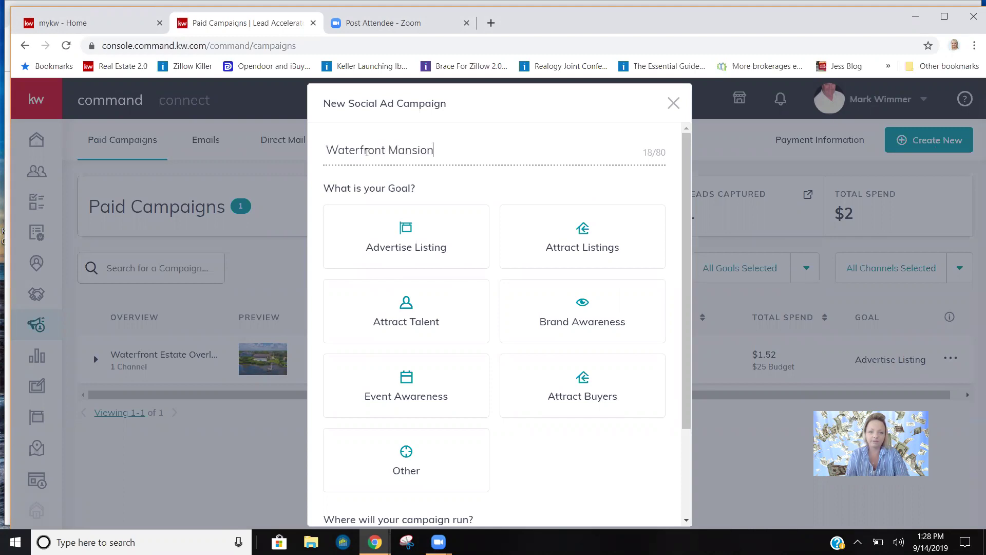
scroll(368, 155, "down", 3)
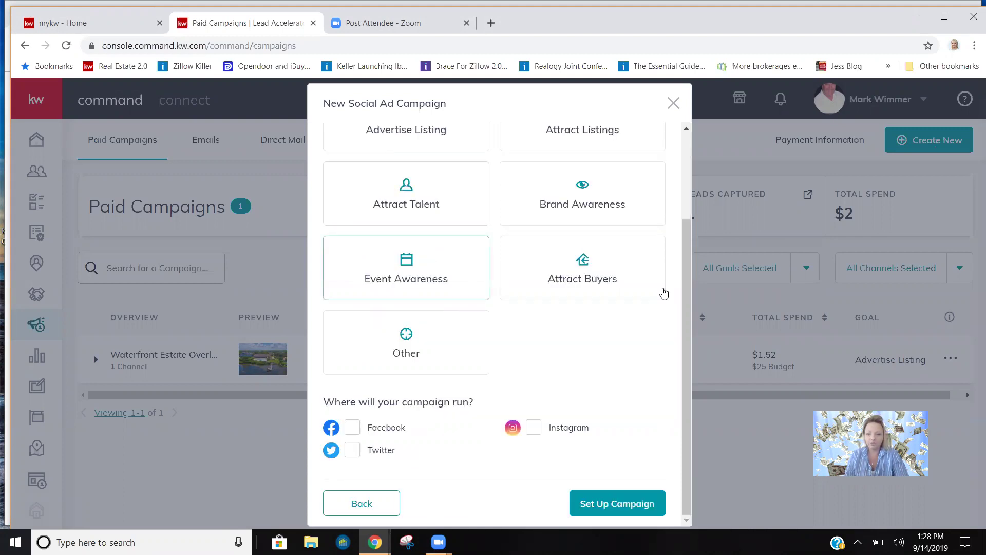
scroll(616, 277, "up", 3)
left_click(374, 253)
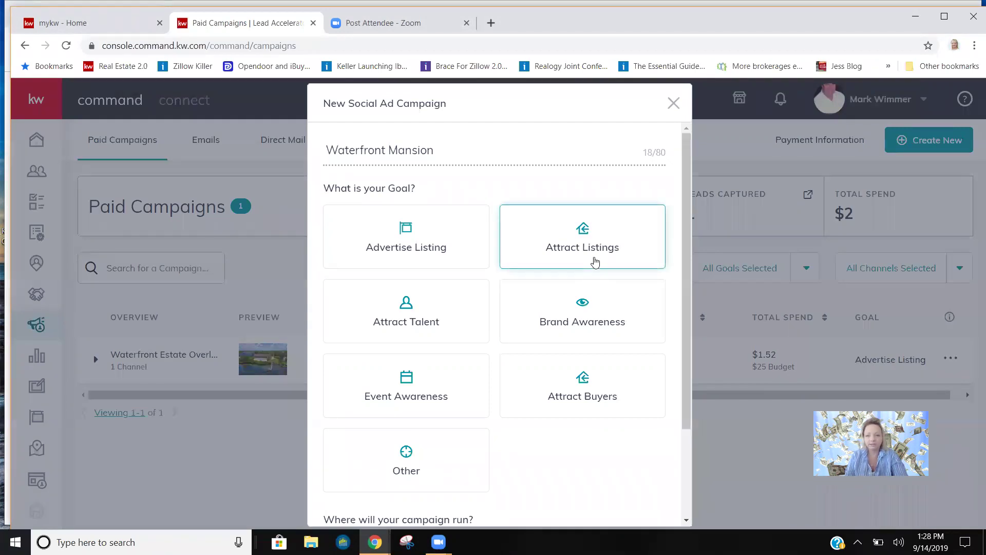
left_click(427, 257)
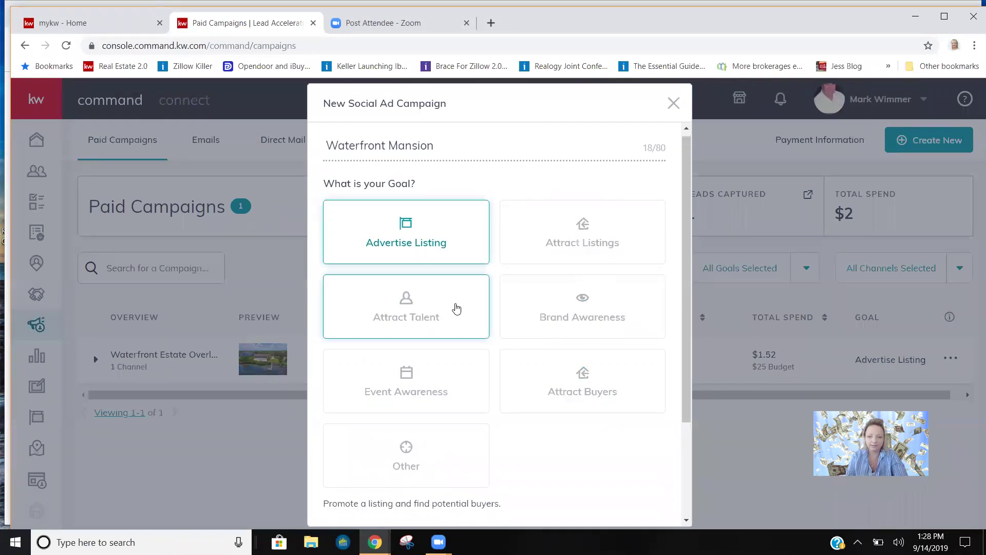
scroll(456, 308, "down", 3)
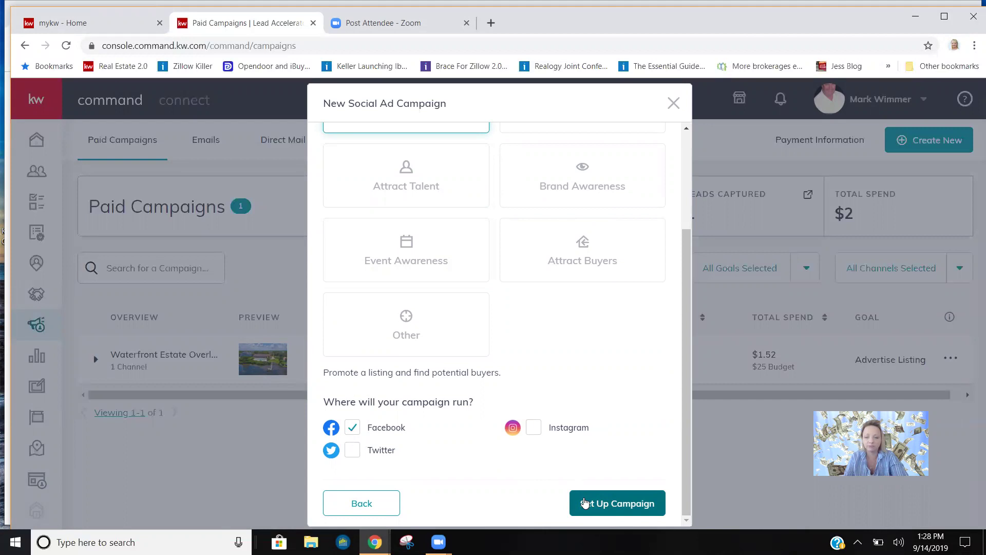
left_click(584, 502)
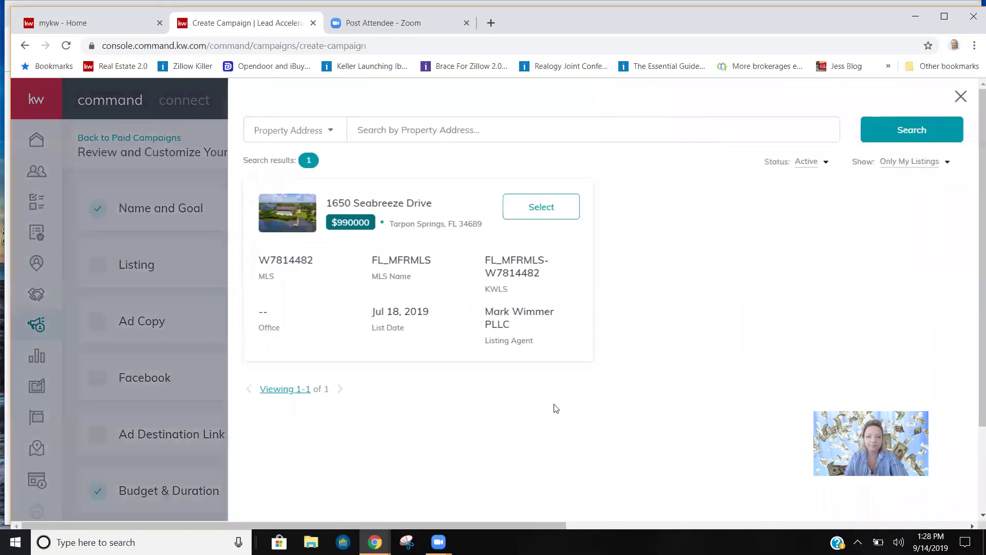
left_click(552, 217)
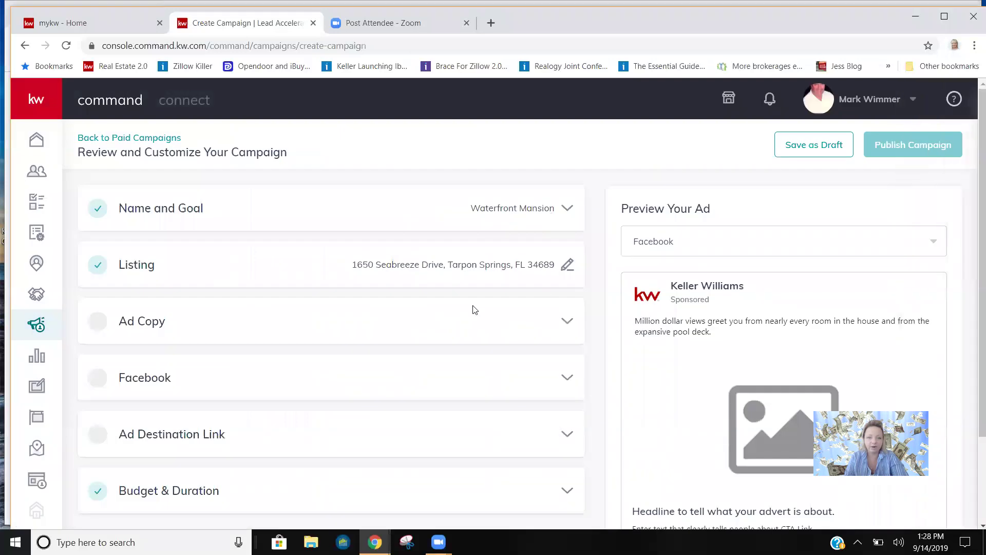
left_click(456, 271)
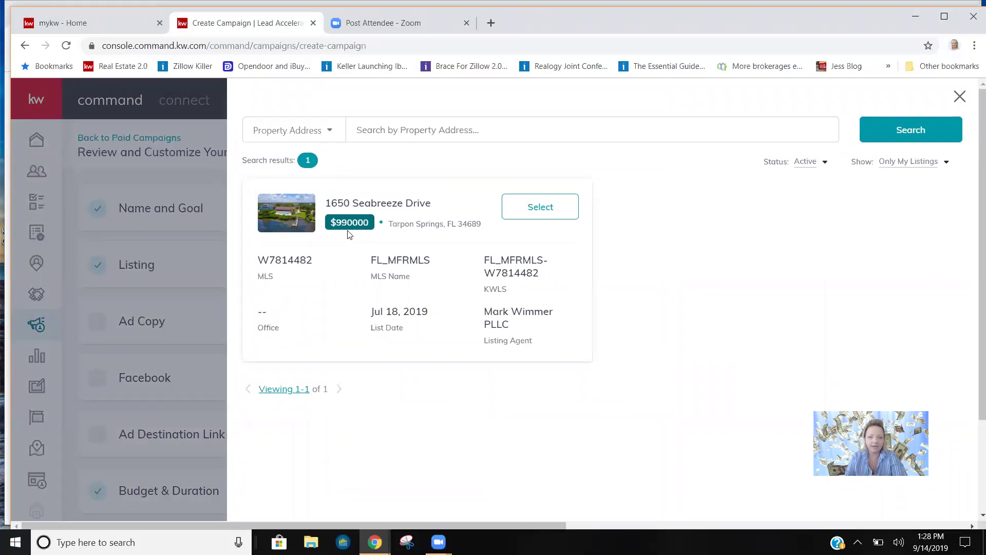
left_click(545, 209)
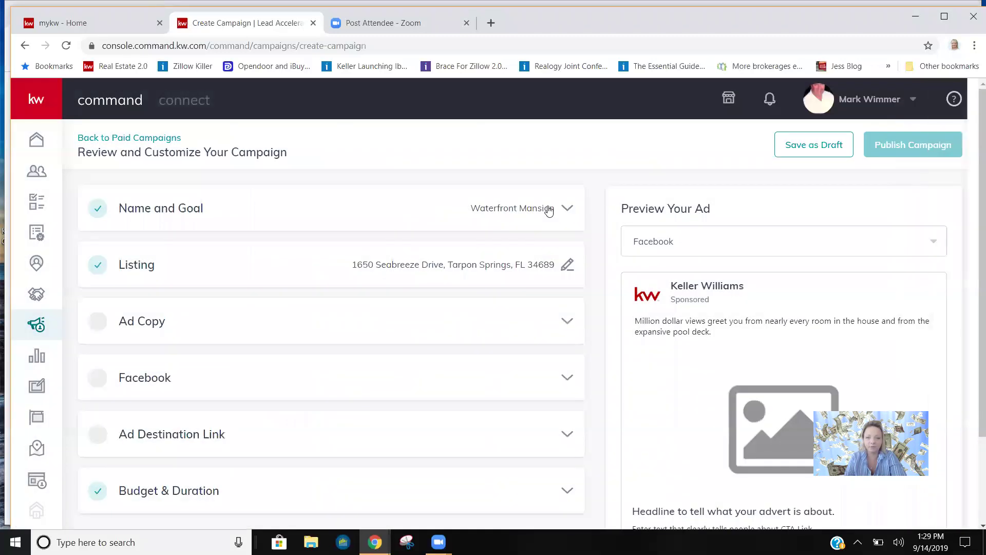
- Expand the Ad Copy section and keep the ad preview on Facebook
left_click(527, 329)
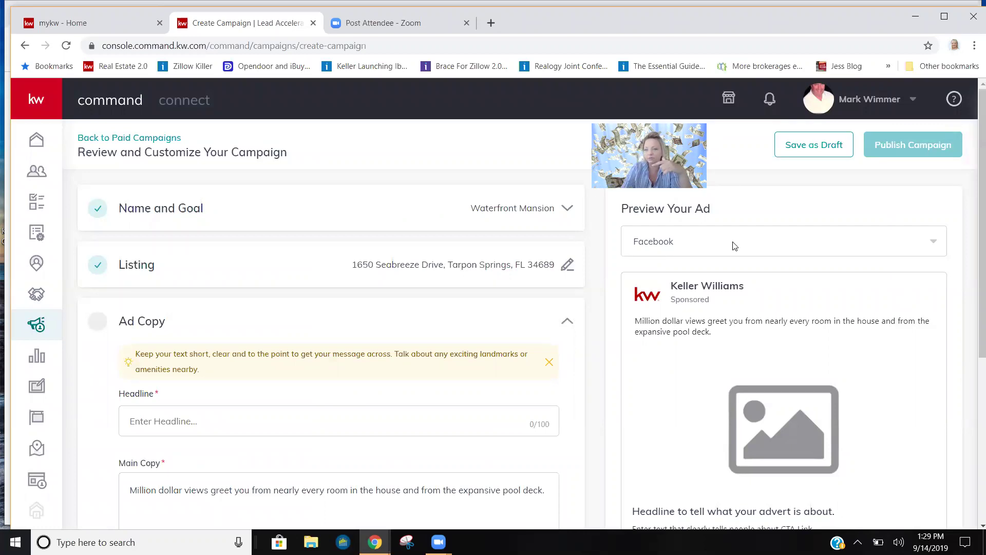
left_click(922, 246)
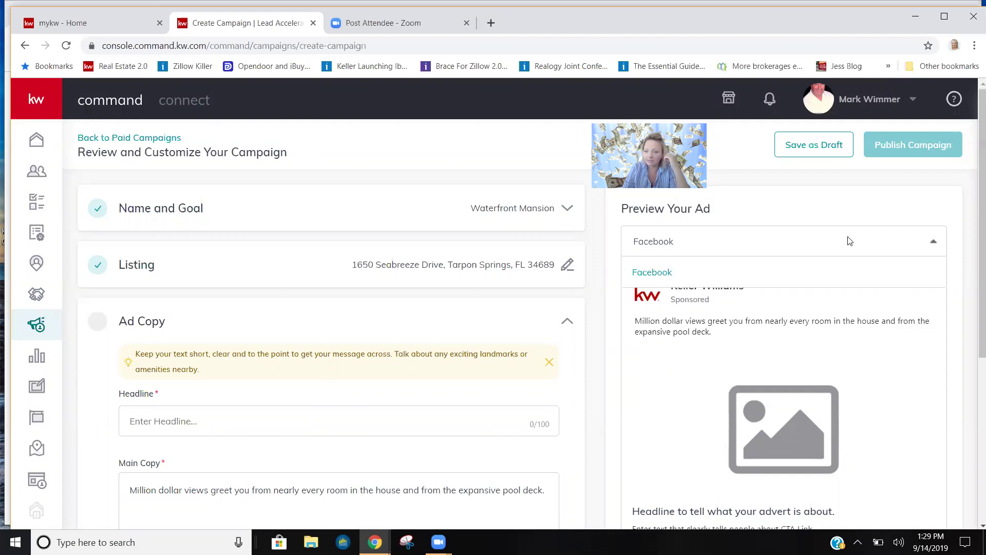
left_click(904, 240)
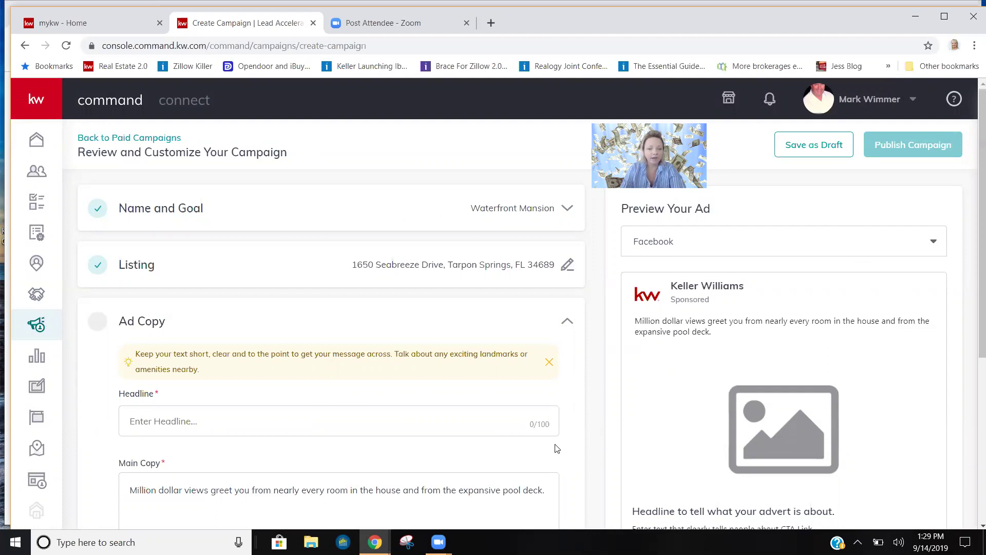
- Enter the ad headline 'Waterfront Mansion overlooking the Gulf of Mexico'
left_click(505, 429)
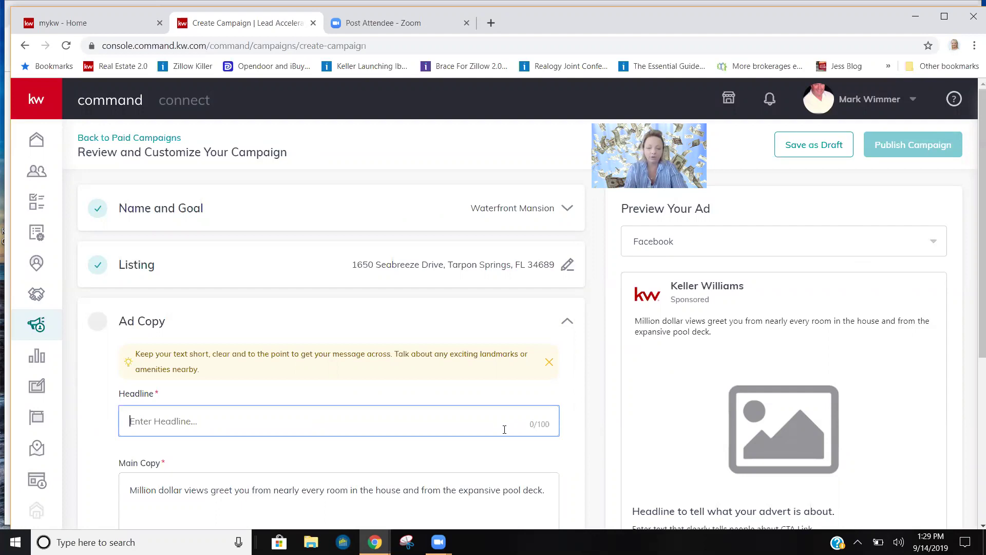
type("Wat")
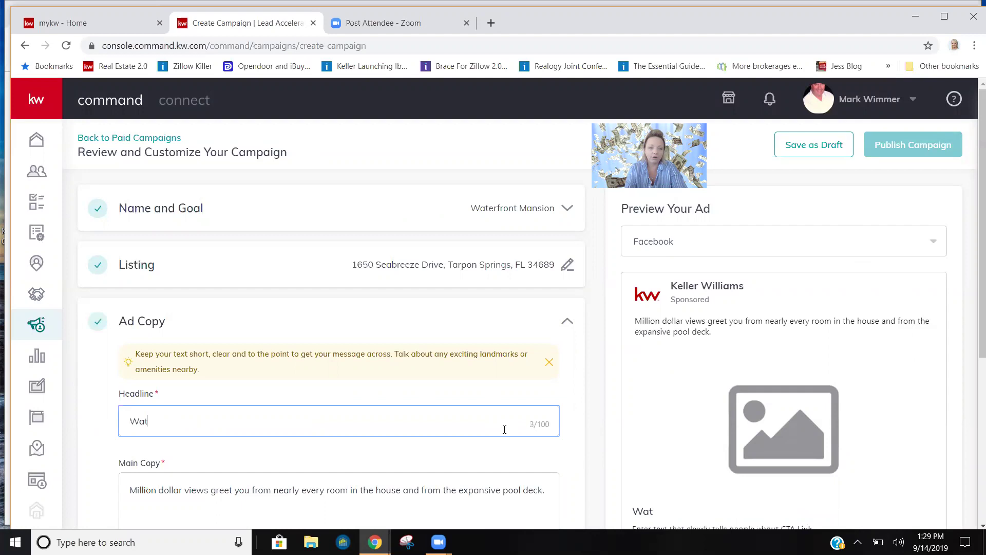
type("erfront Mansion ov")
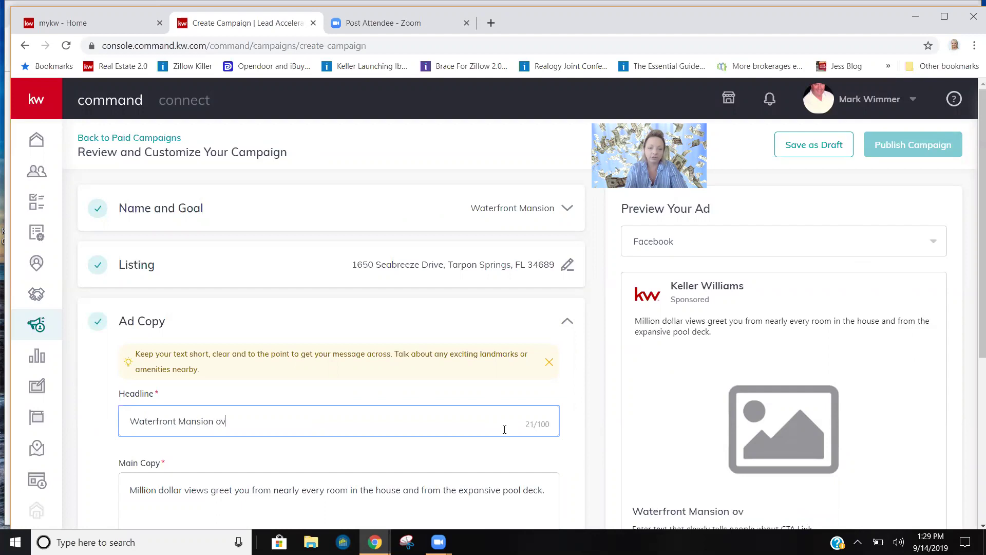
type("erlooking the Fu")
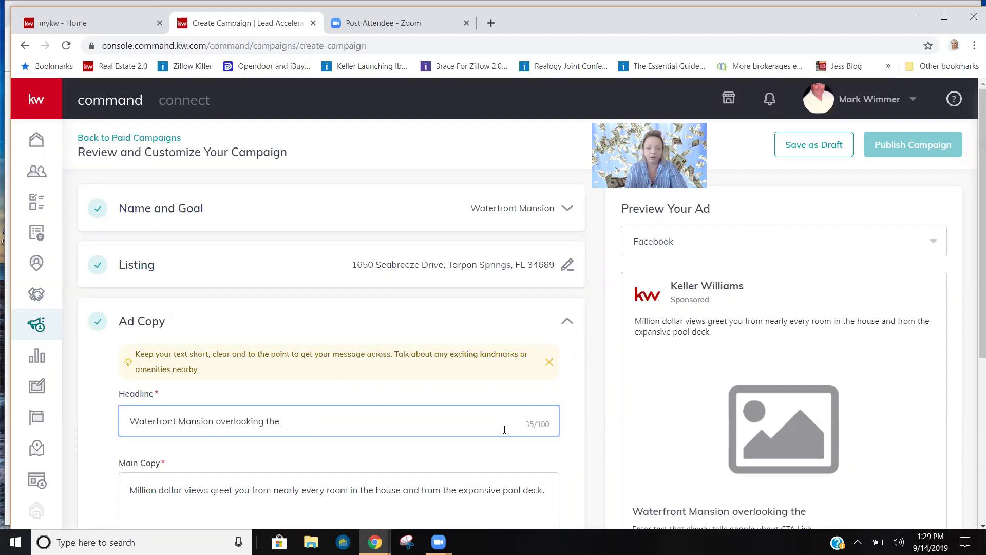
key("BackSpace")
key("BackSpace")
type("Gulf of Me")
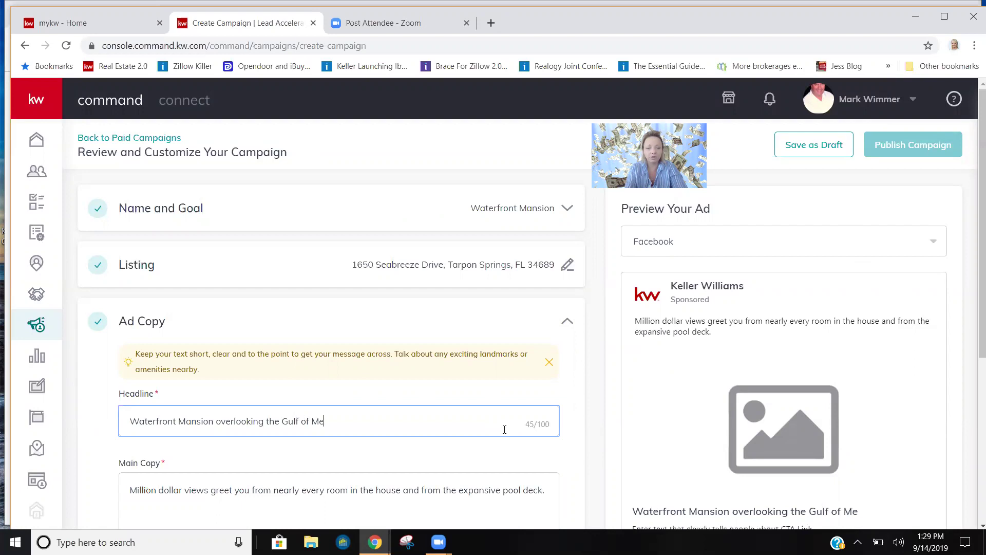
type("xico")
- Edit the main copy, removing the extra 'Enjoy' words
key("Tab")
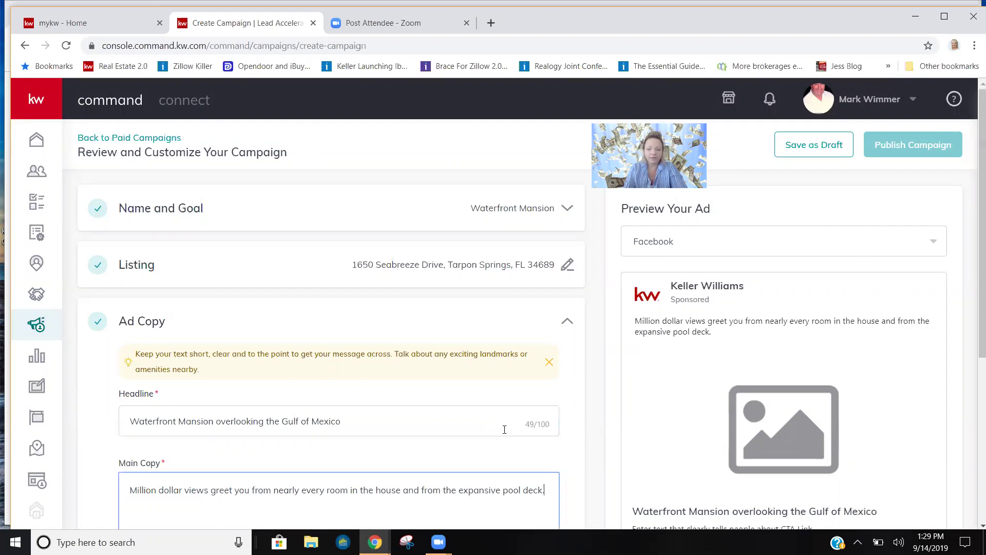
scroll(505, 430, "down", 4)
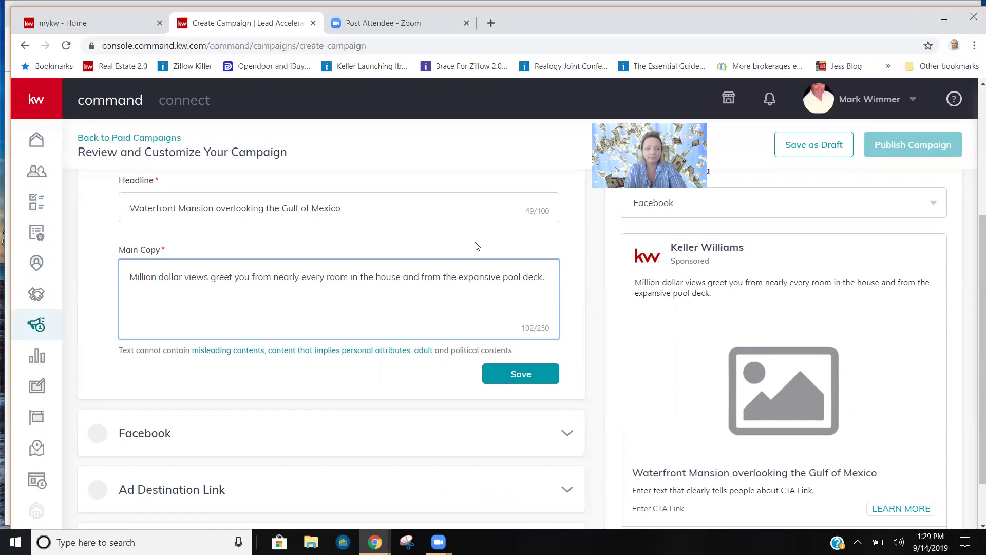
type("Enjoy")
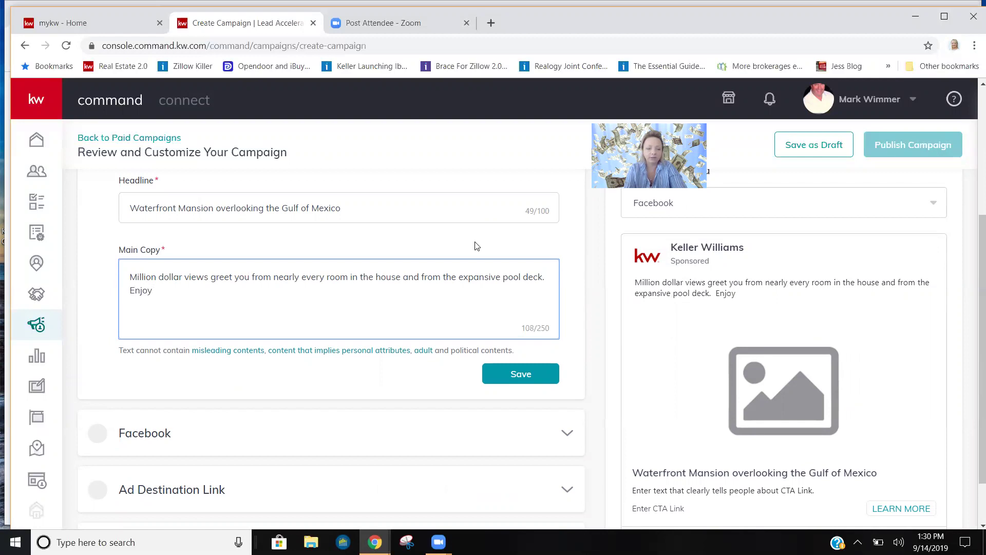
type("200")
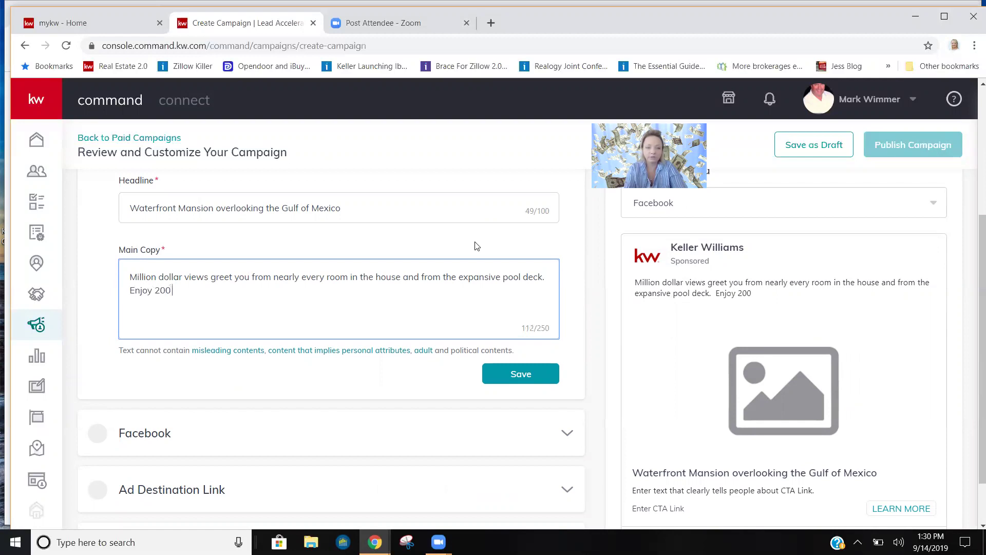
key("BackSpace")
key("BackSpace")
key("BackSpace")
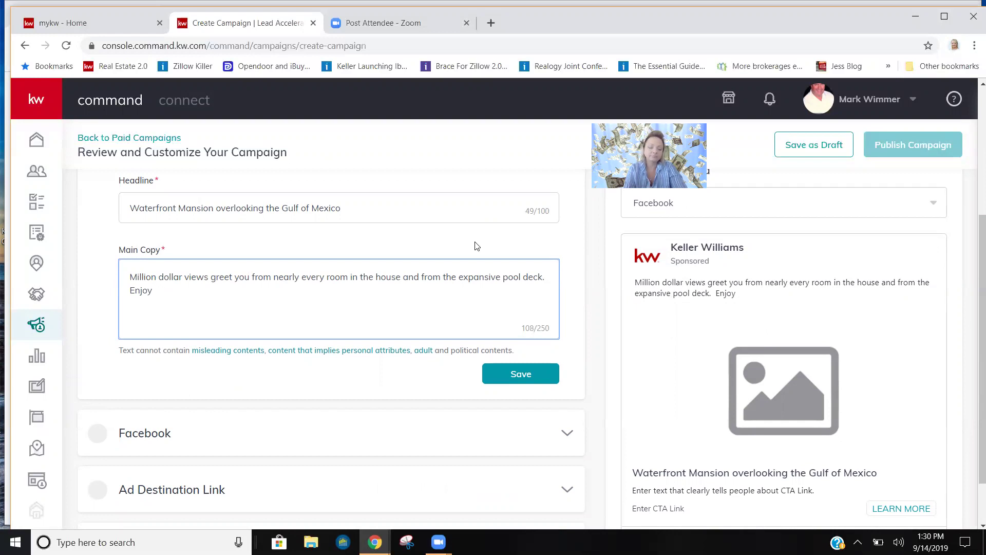
key("BackSpace")
key("BackSpace")
key("BackSpace")
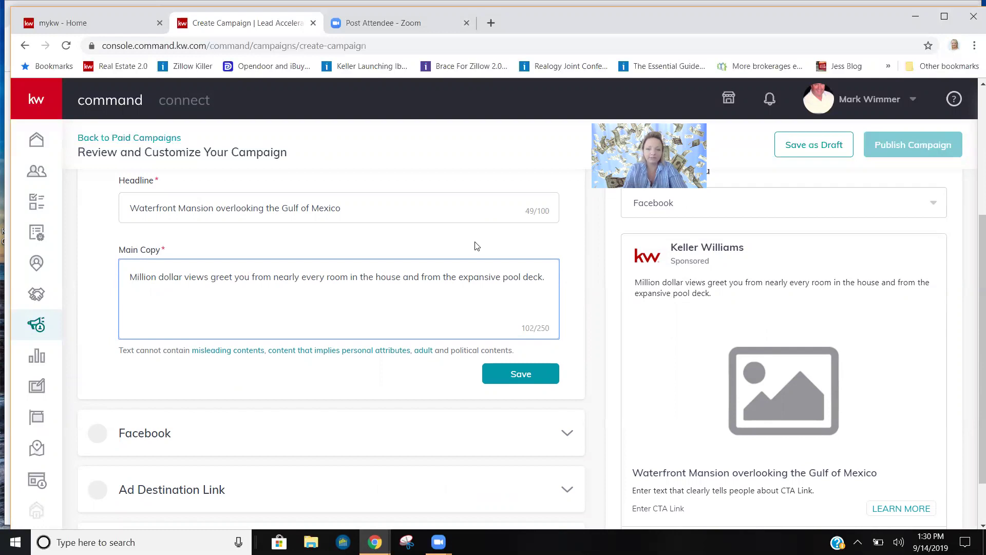
- Save the ad copy and set Facebook to the connected account and Pasco County Real Estate page
left_click(515, 379)
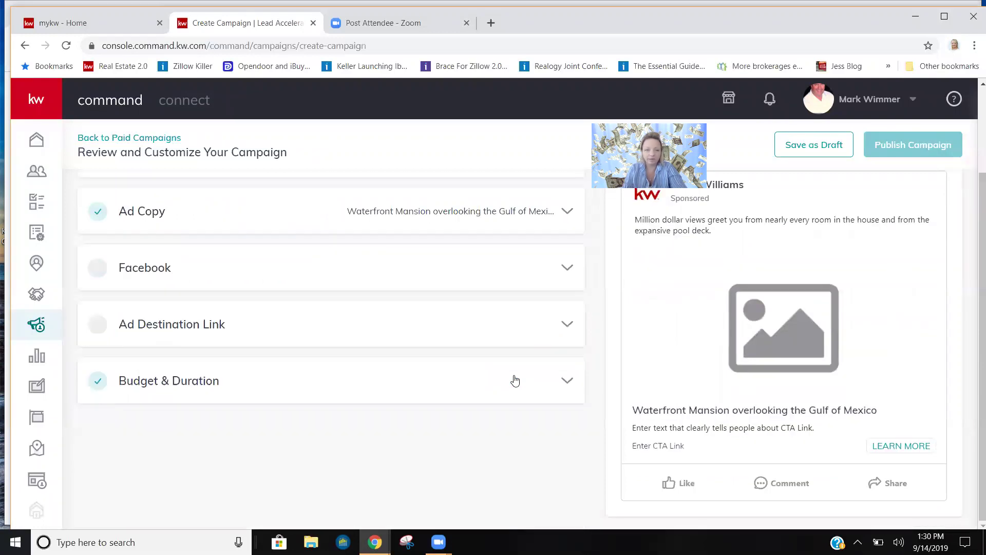
left_click(218, 277)
left_click(226, 224)
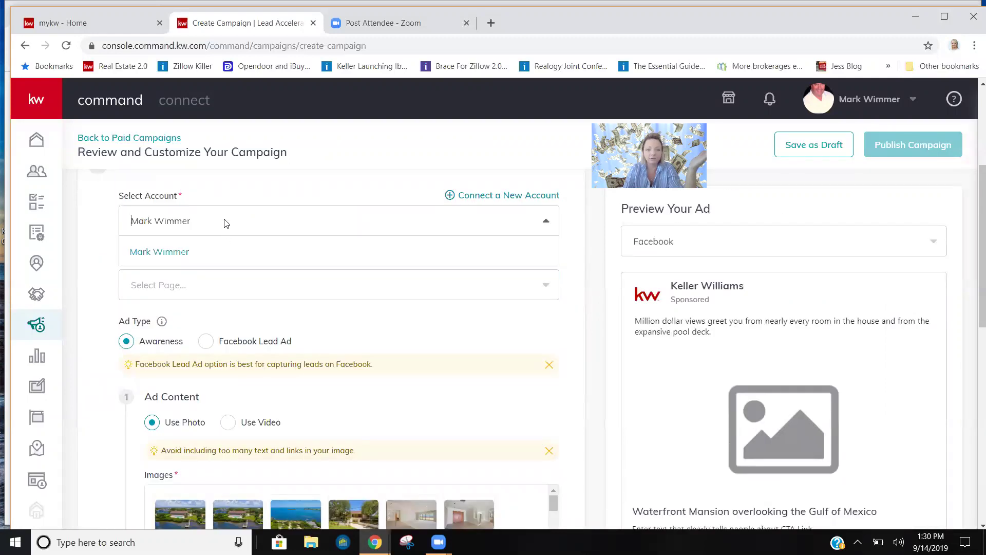
left_click(229, 263)
left_click(226, 286)
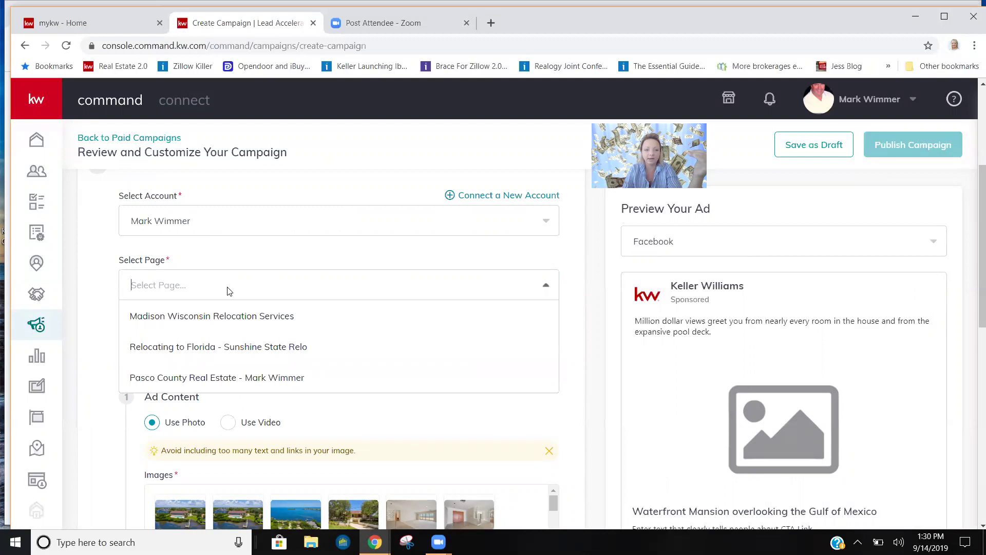
left_click(218, 380)
- Make it a Facebook Lead Ad using the aerial waterfront photo
scroll(338, 386, "down", 3)
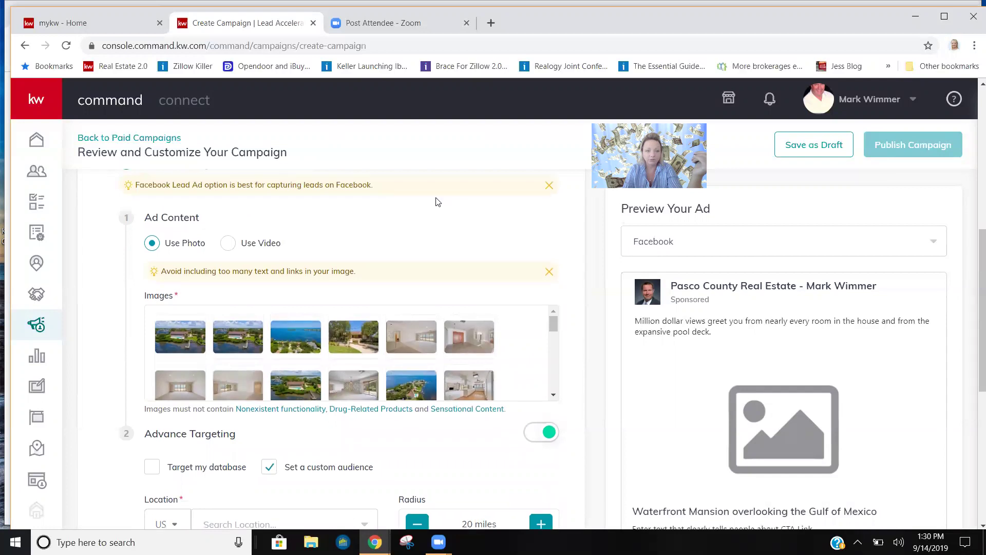
scroll(257, 256, "up", 2)
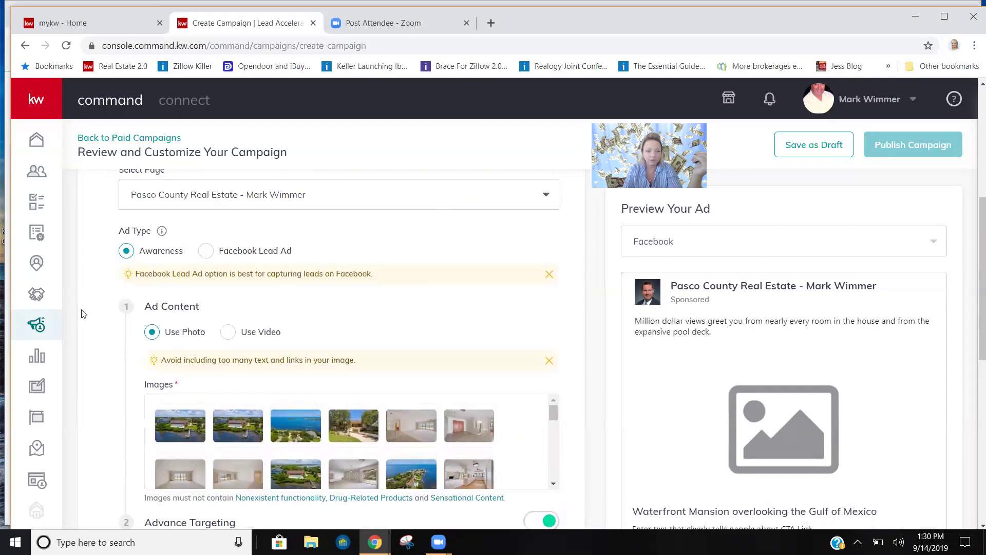
left_click(205, 250)
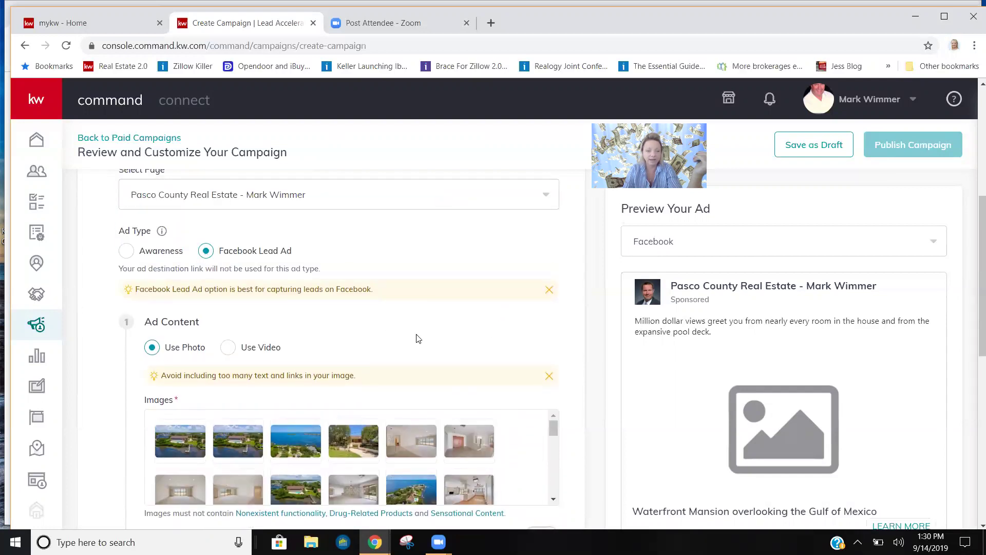
scroll(419, 339, "down", 3)
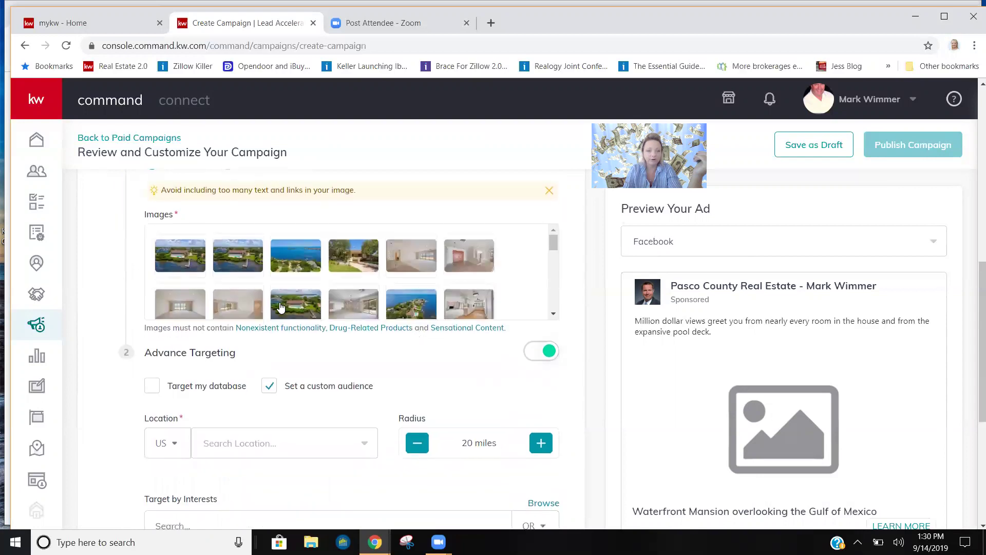
left_click(409, 314)
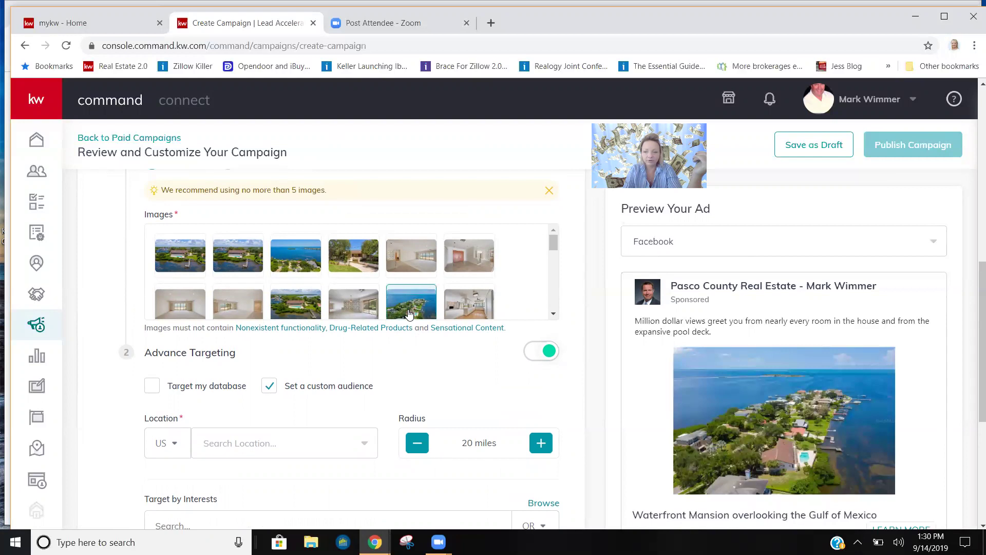
- Target Tarpon Springs, Florida within a 15-mile radius
scroll(409, 369, "down", 3)
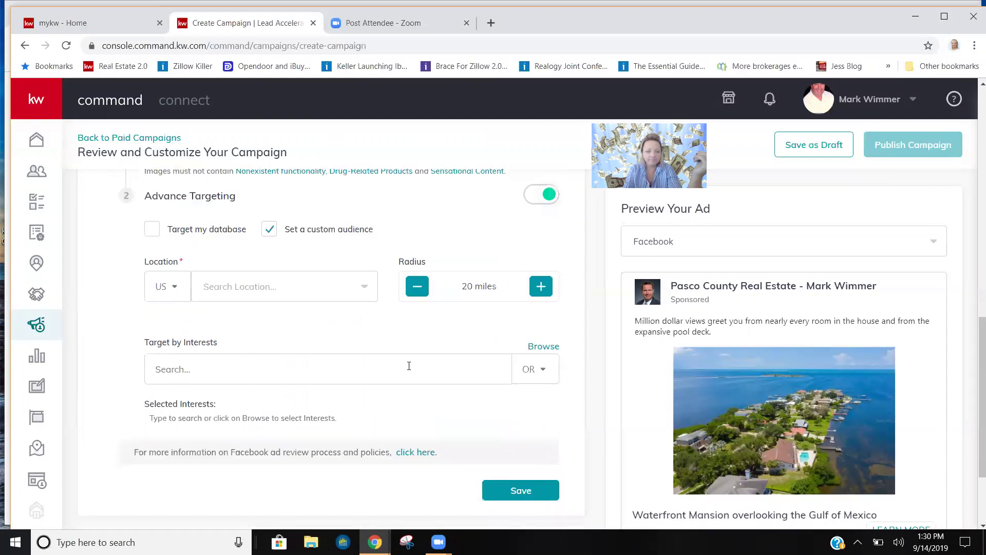
left_click(363, 286)
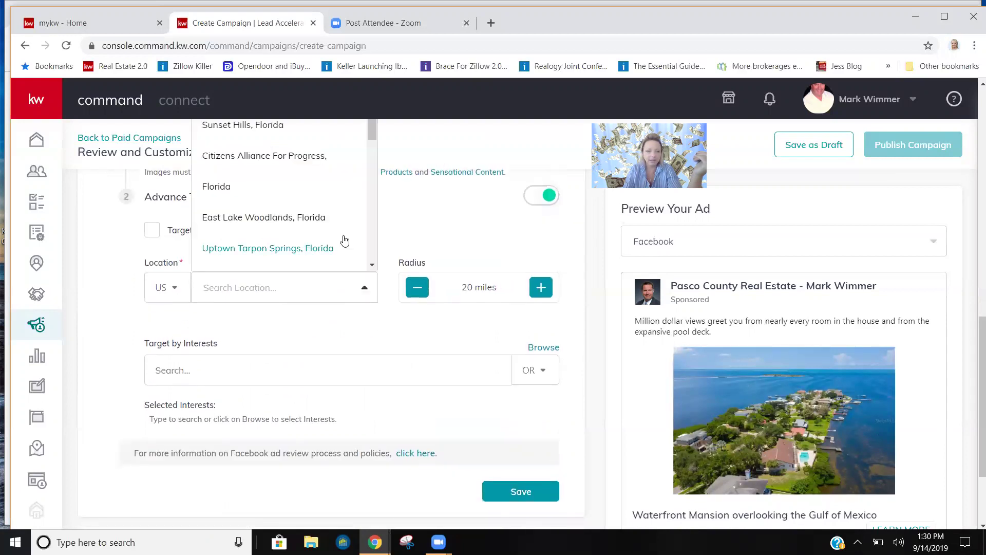
scroll(439, 196, "up", 2)
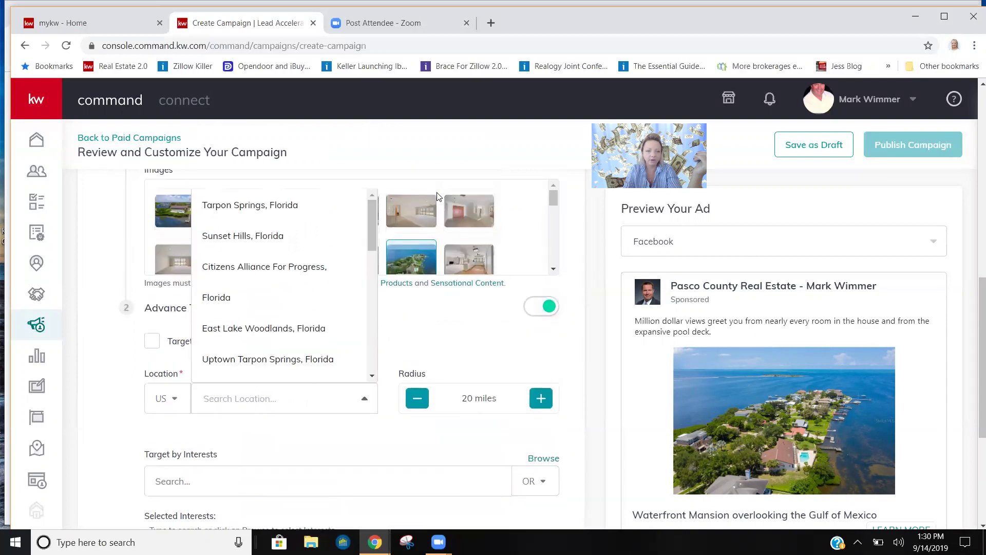
scroll(438, 196, "up", 1)
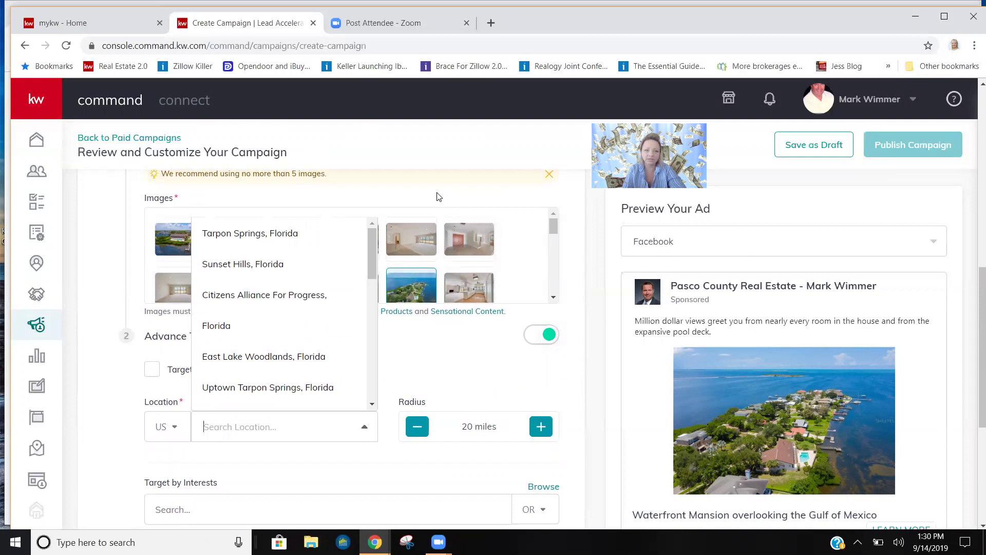
left_click(292, 246)
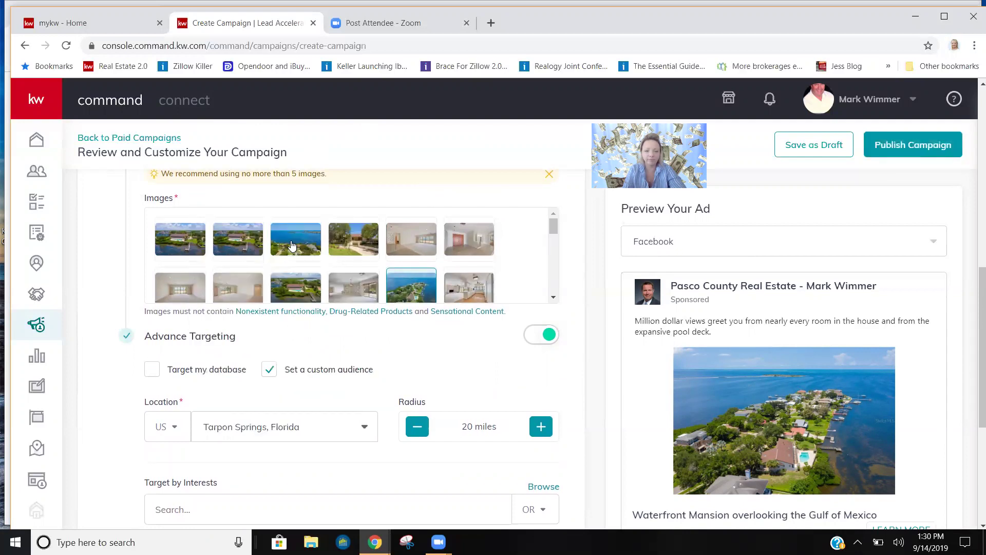
left_click(417, 427)
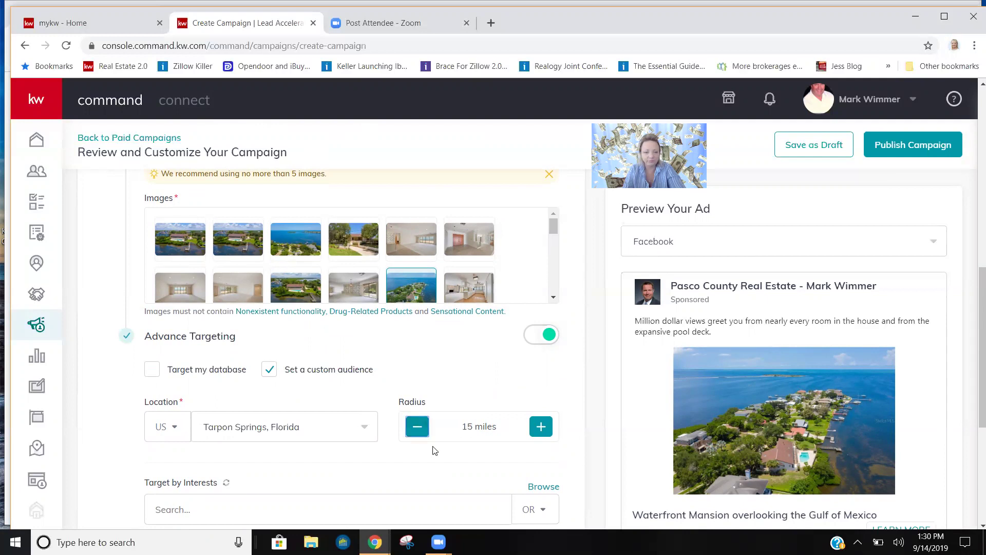
scroll(435, 450, "down", 3)
scroll(434, 450, "down", 1)
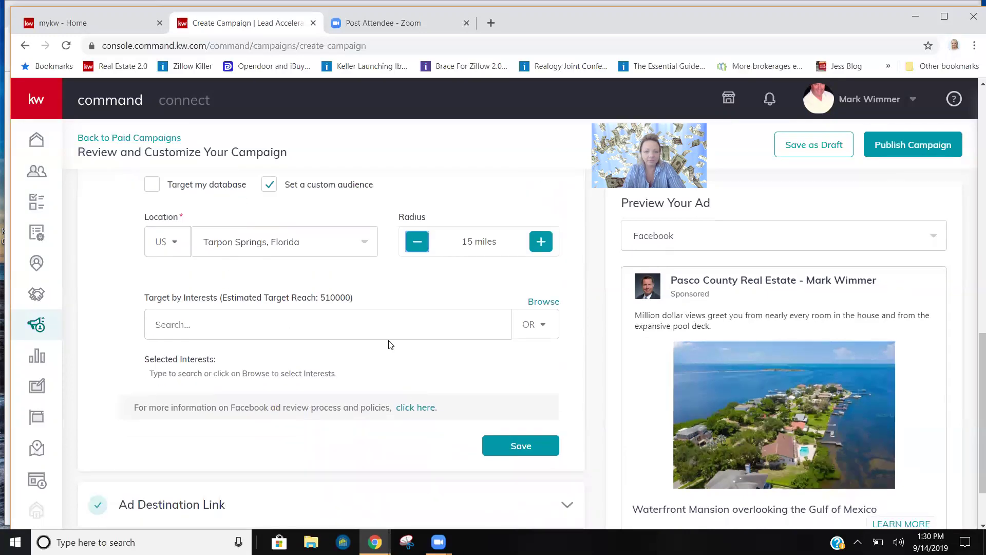
- Add Boating as the Facebook interest target and save the targeting
left_click(380, 322)
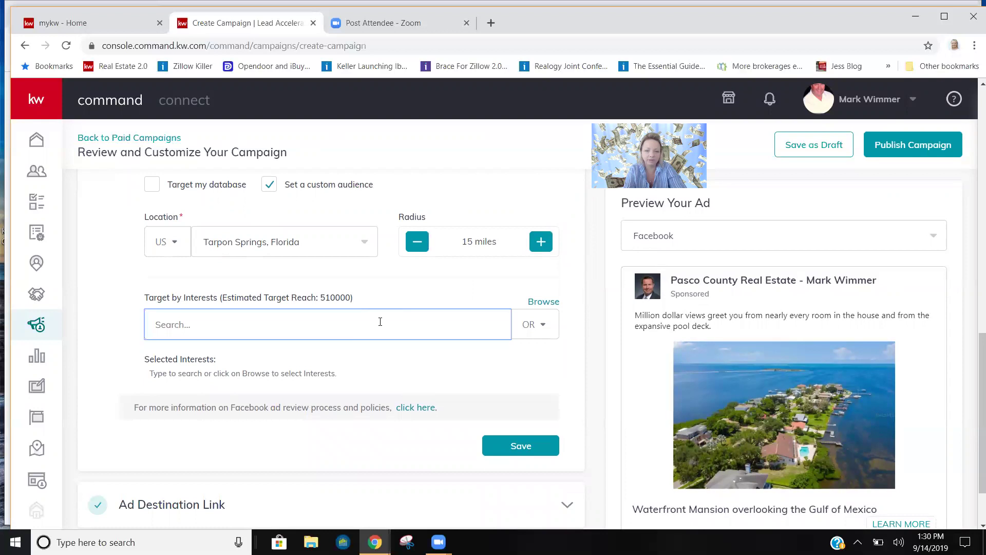
type("boating")
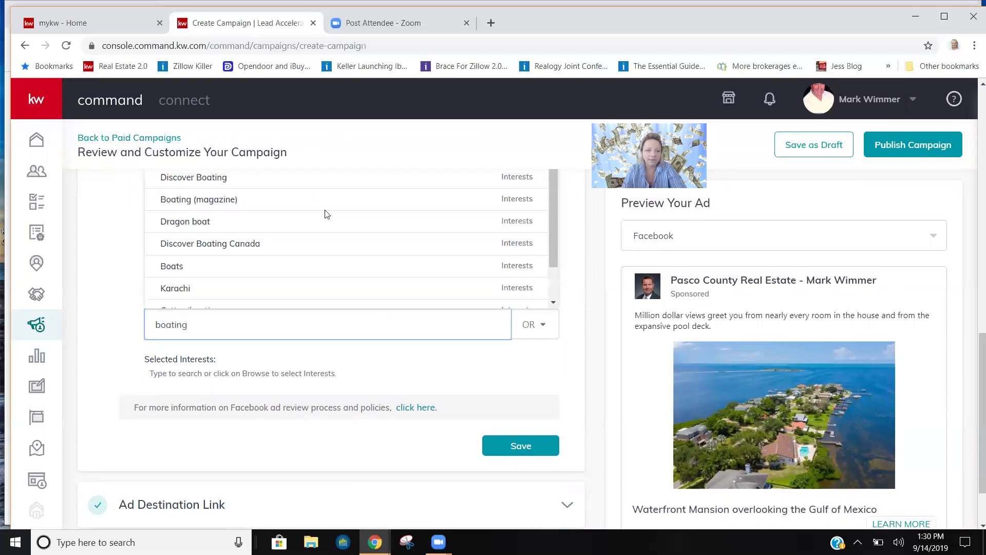
mouse_move(303, 285)
scroll(276, 260, "up", 2)
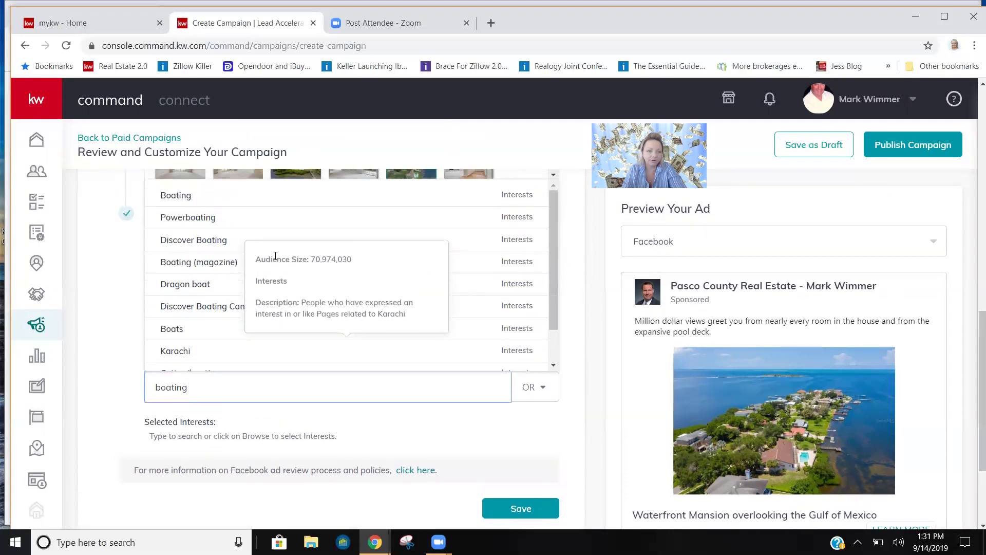
left_click(260, 205)
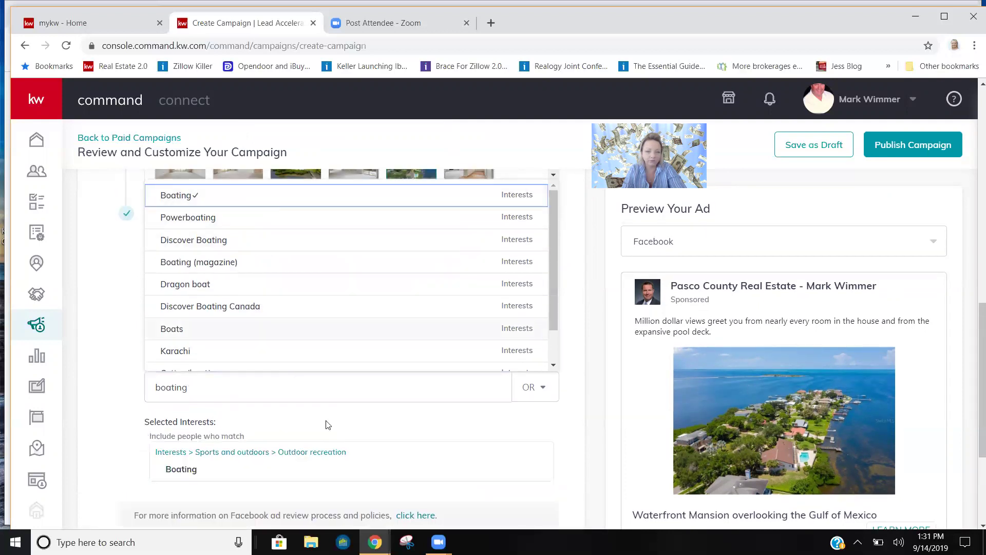
scroll(353, 447, "down", 3)
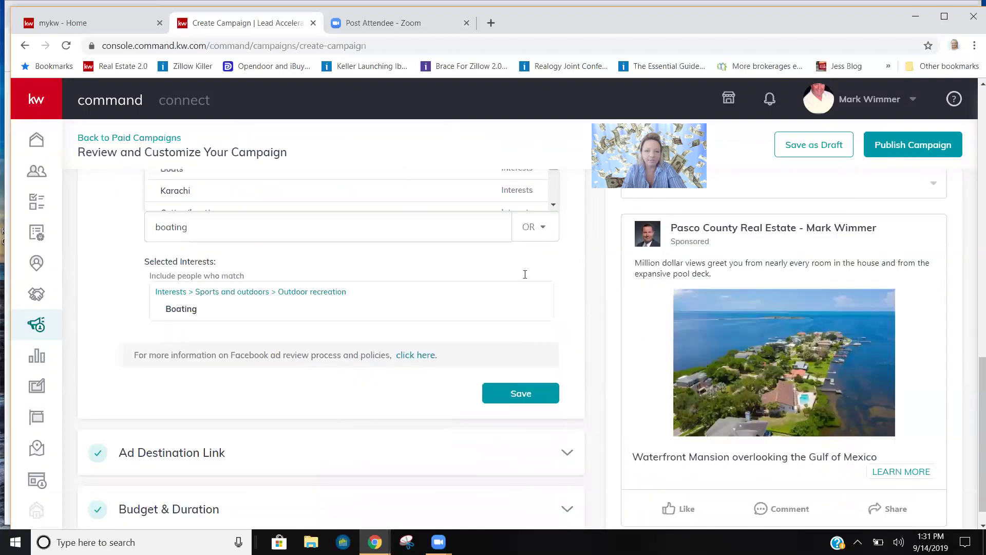
left_click(547, 232)
left_click(417, 276)
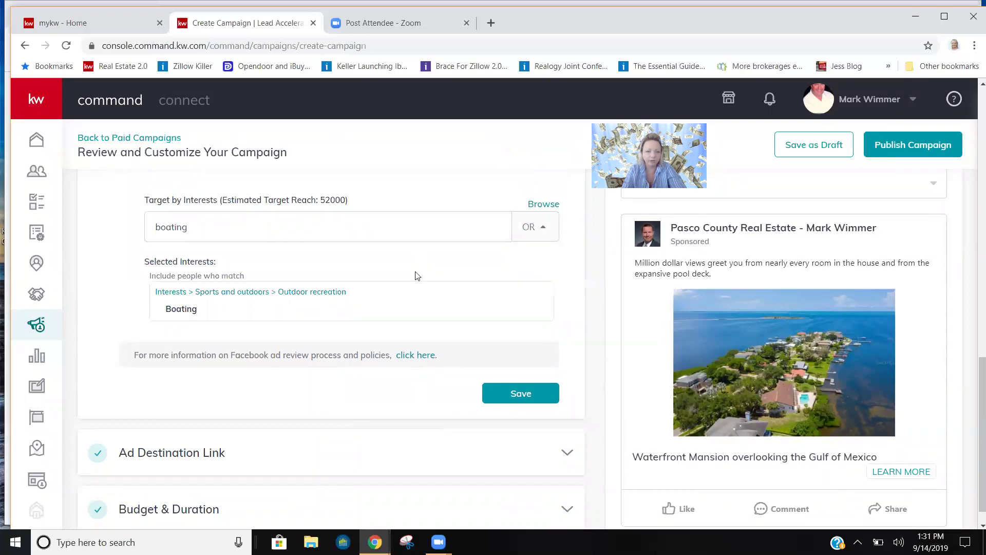
scroll(428, 348, "down", 1)
left_click(534, 368)
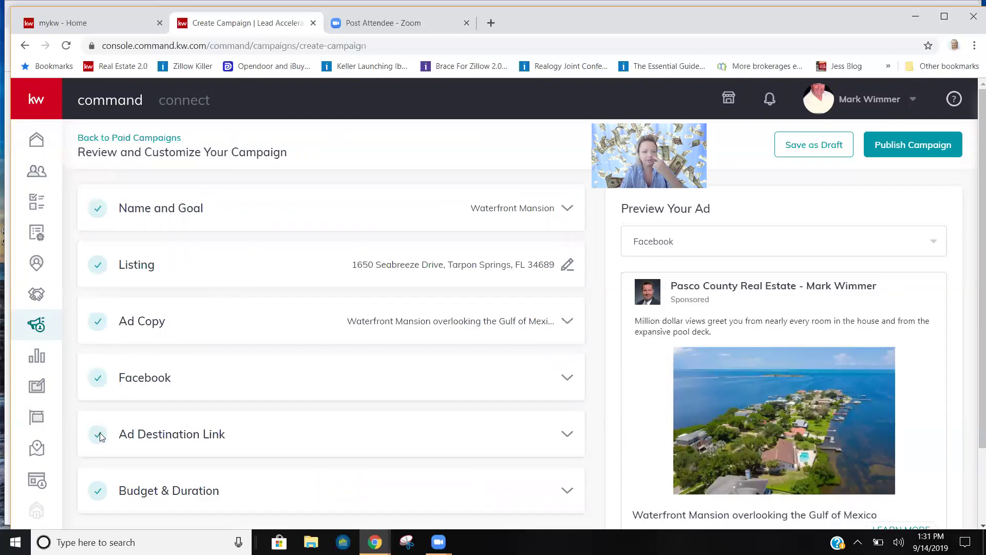
- Save the Waterfront Mansion campaign as a draft, confirming with Yes
scroll(493, 409, "down", 2)
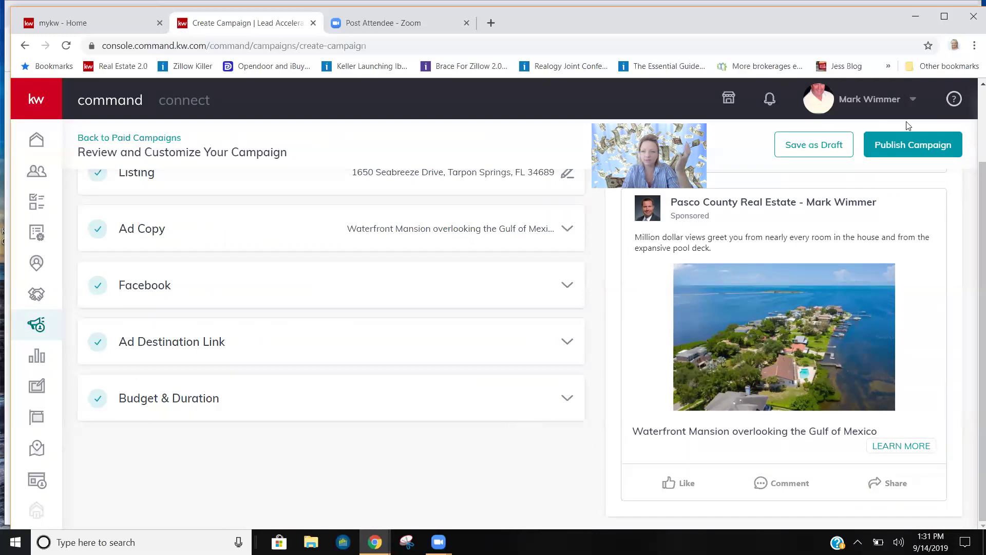
left_click(818, 143)
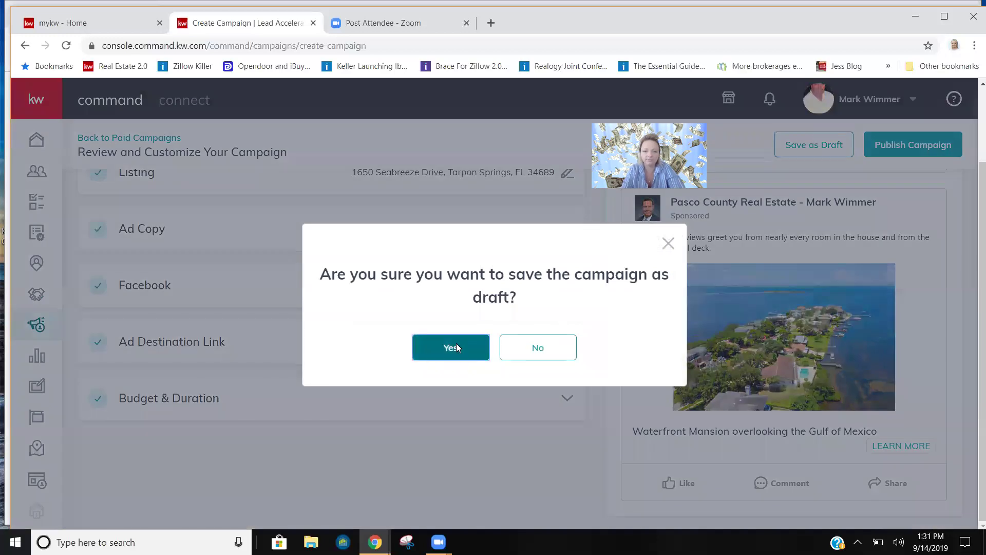
left_click(456, 344)
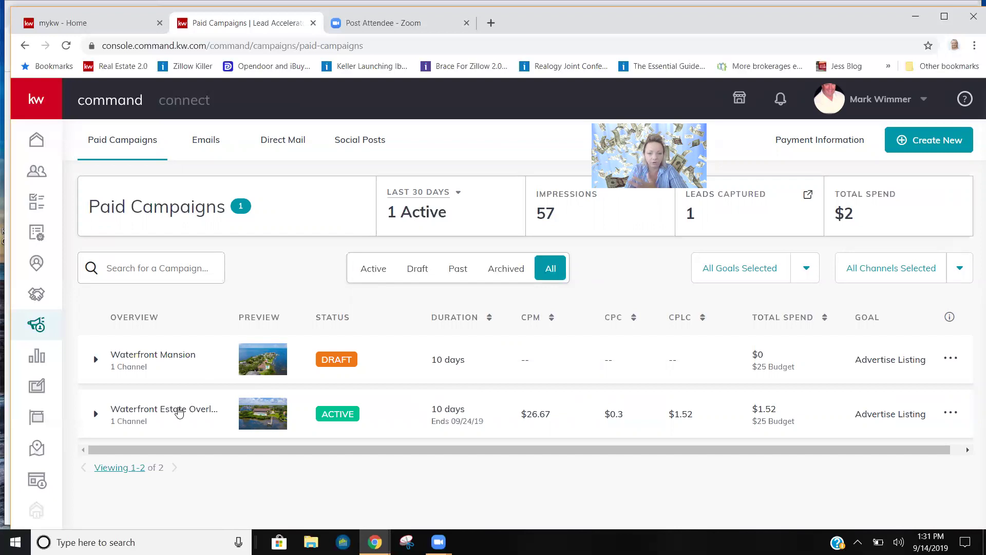
- Expand the active Waterfront Estate campaign to see its Facebook stats: 57 impressions, 5 clicks, 1 lead
left_click(179, 412)
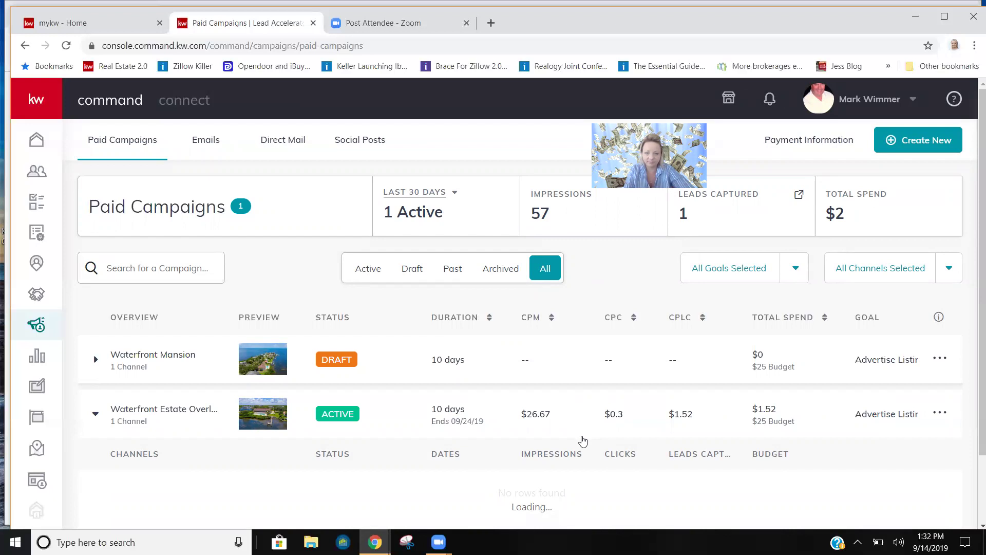
scroll(583, 441, "down", 1)
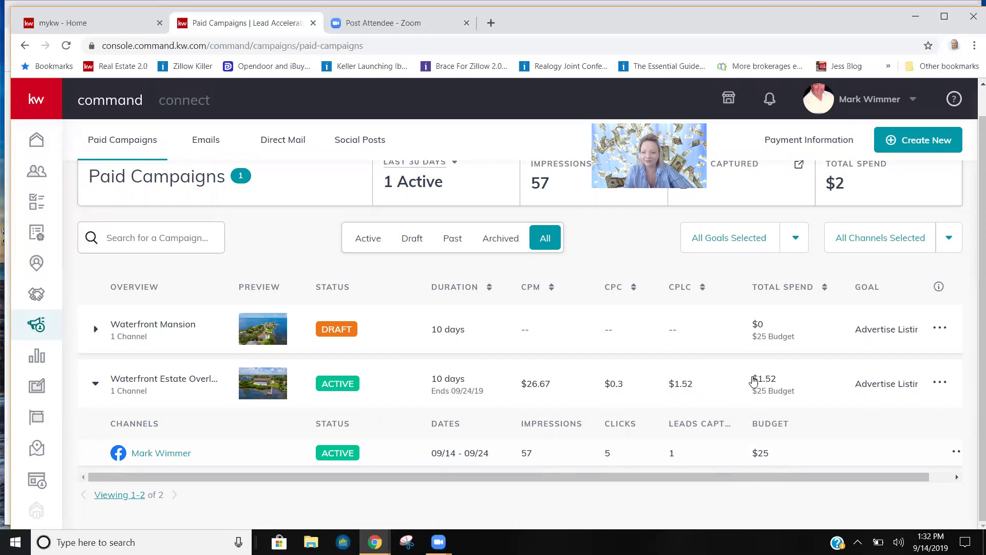
left_click(31, 174)
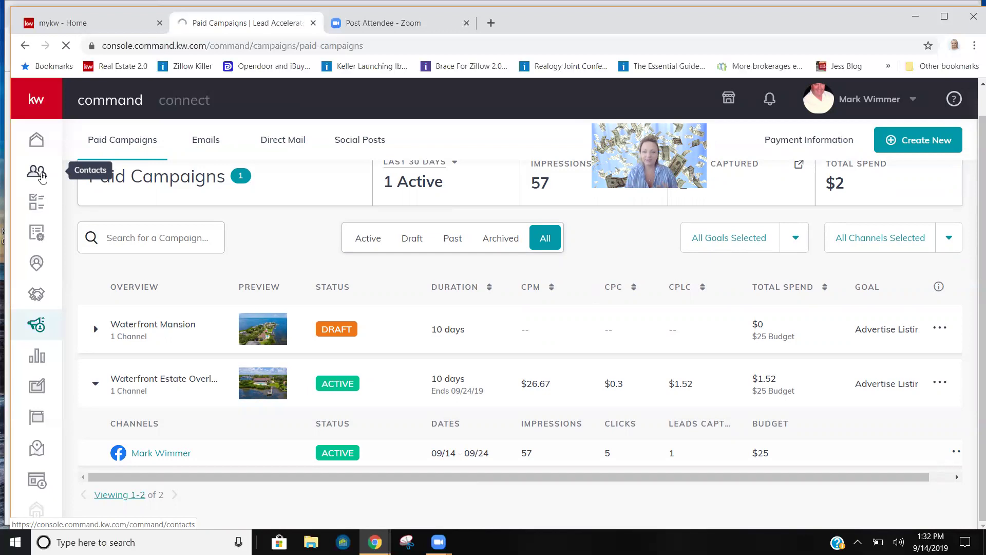
- Filter the Contacts list from Everyone down to Leads only
left_click(42, 177)
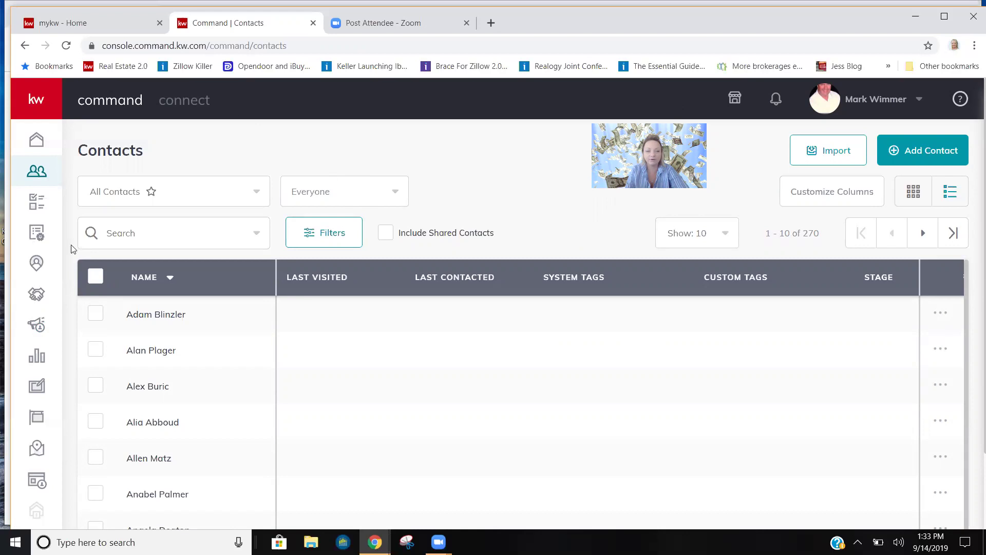
left_click(313, 189)
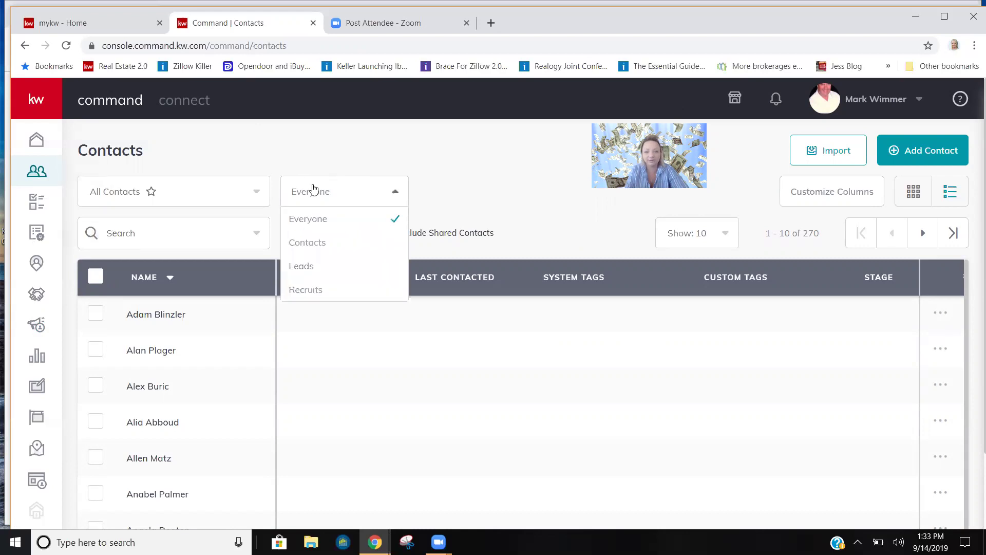
left_click(311, 272)
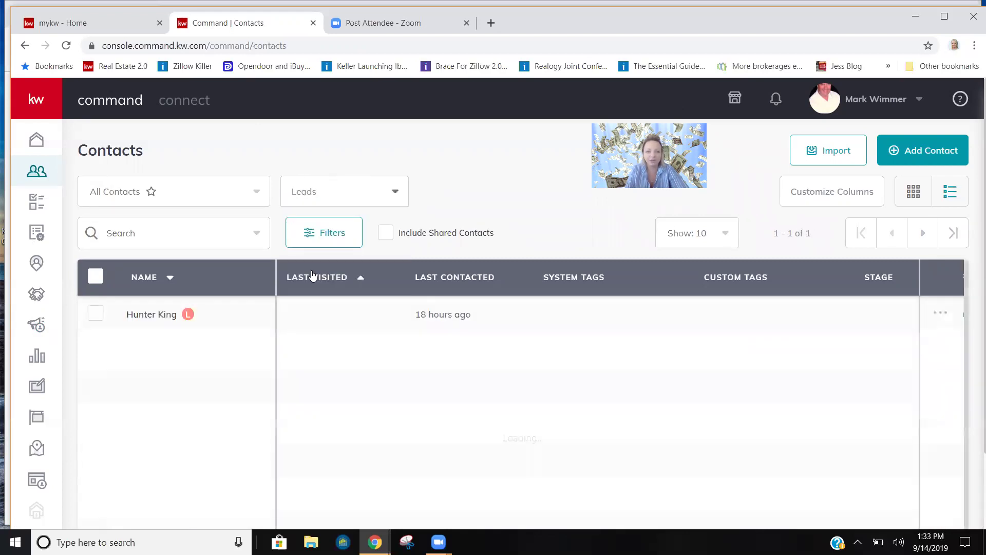
- Open the lead's contact record and show its SmartPlans tab with Bi-Weekly Neighborhood Nurture and 8x8
left_click(161, 319)
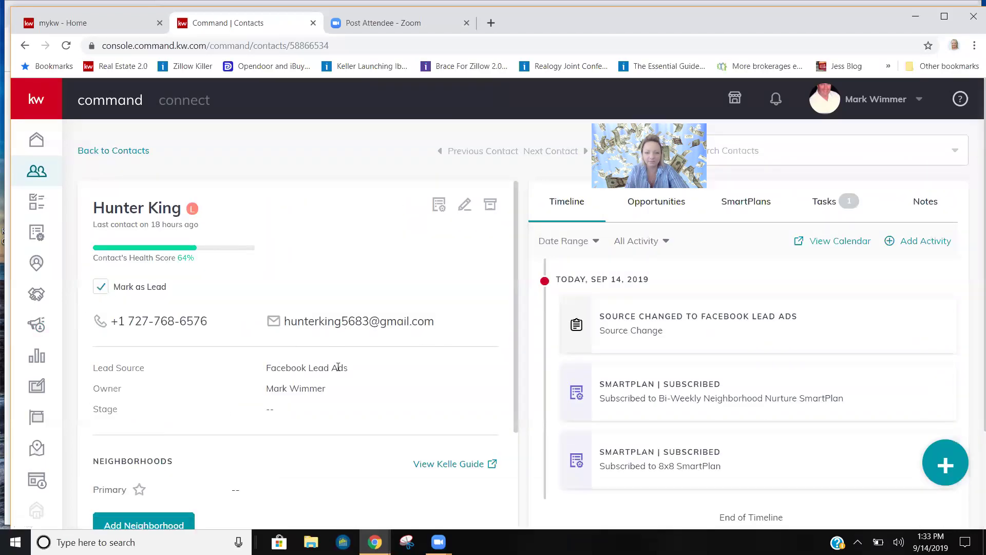
scroll(326, 363, "down", 2)
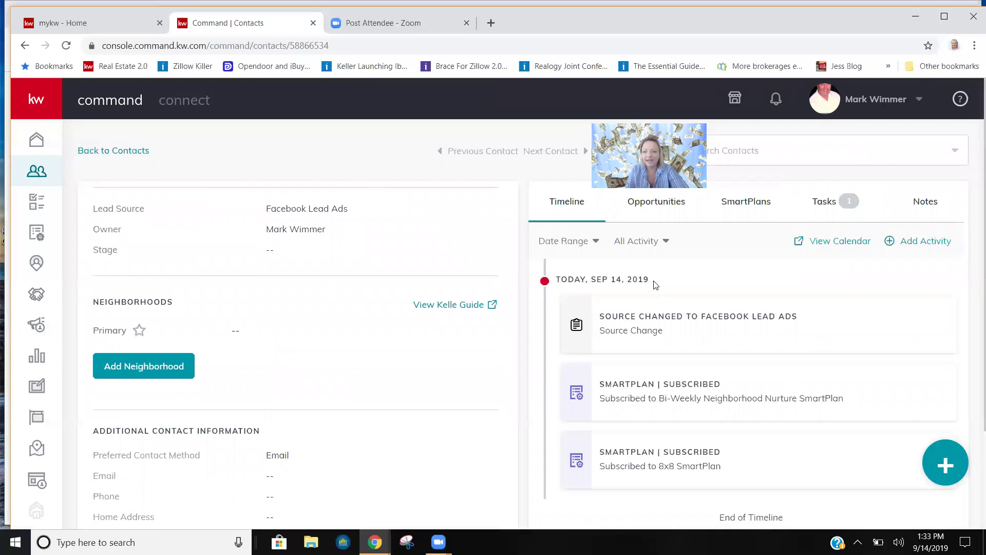
scroll(454, 306, "up", 2)
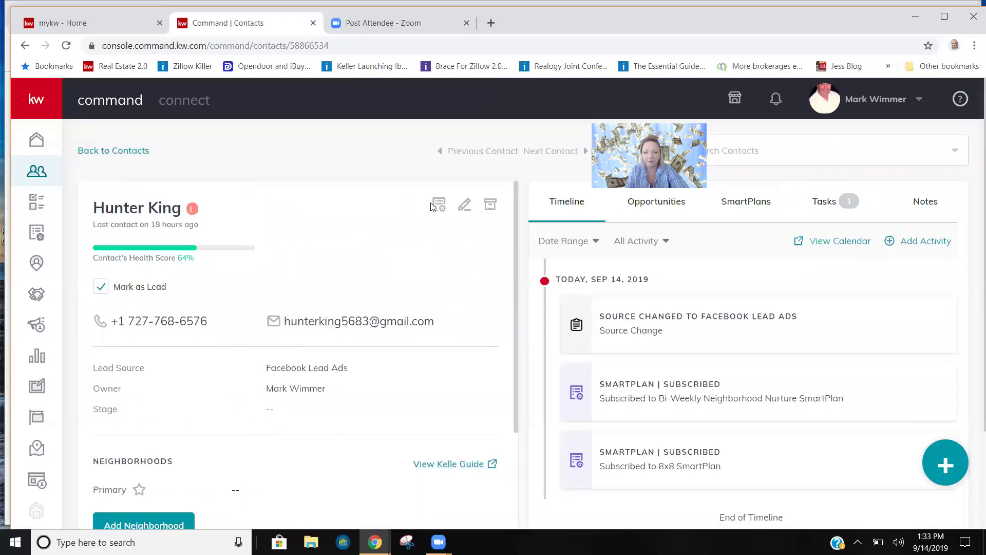
left_click(735, 202)
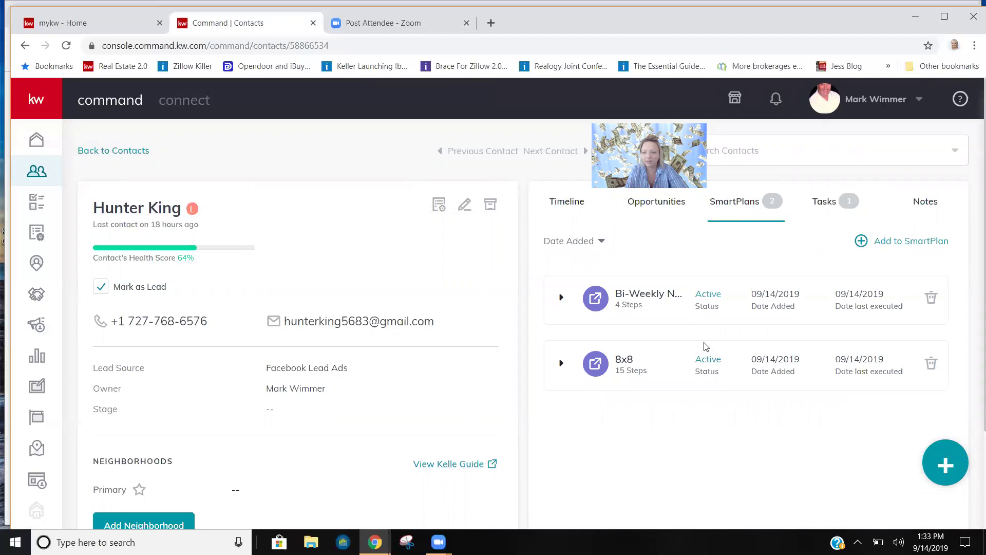
- Browse the SmartPlans available to the lead, then close the list without adding any
mouse_move(679, 294)
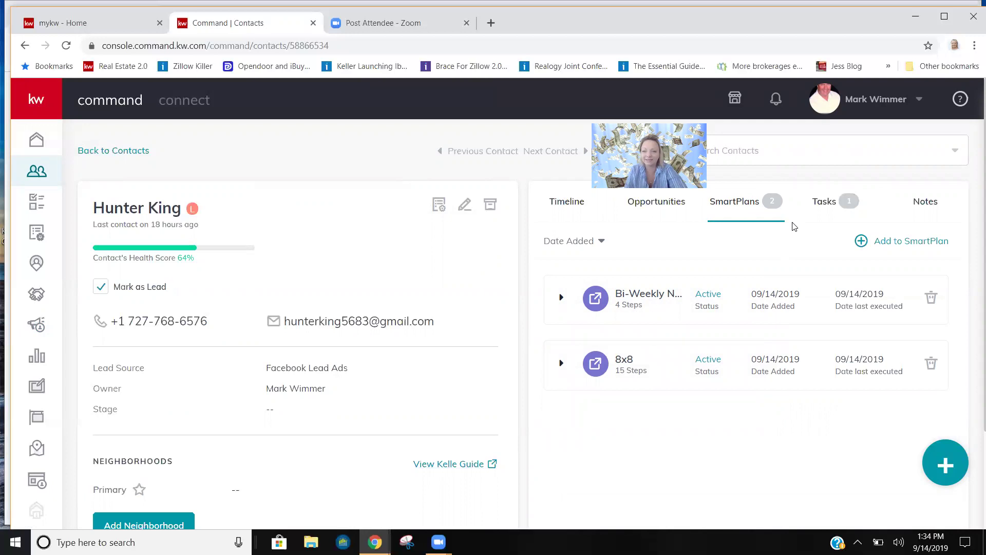
left_click(907, 242)
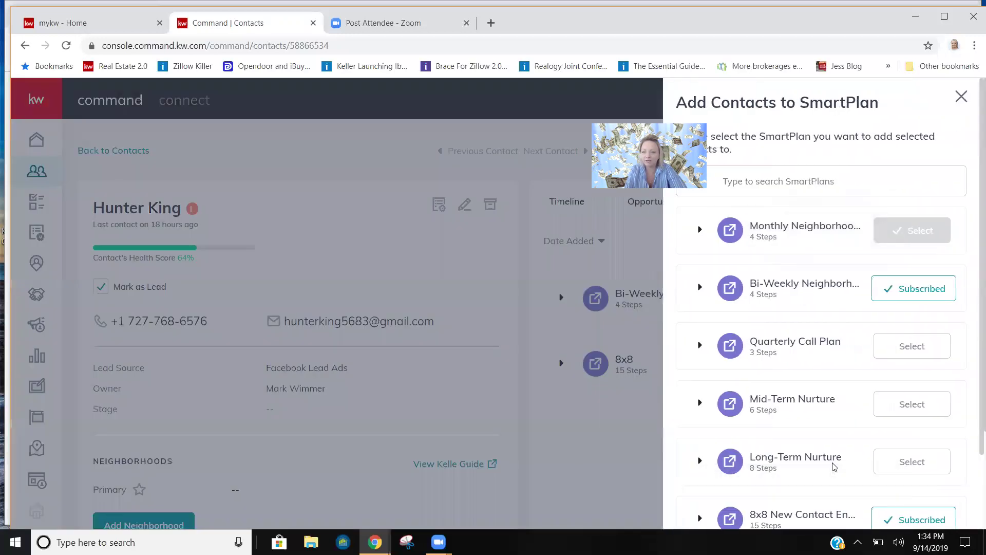
scroll(833, 465, "down", 2)
scroll(835, 467, "up", 2)
left_click(961, 98)
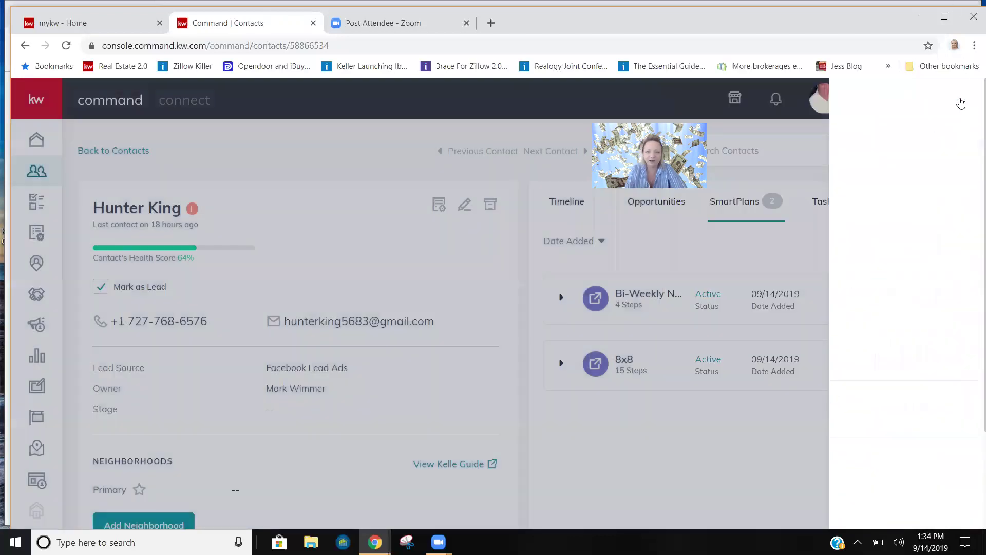